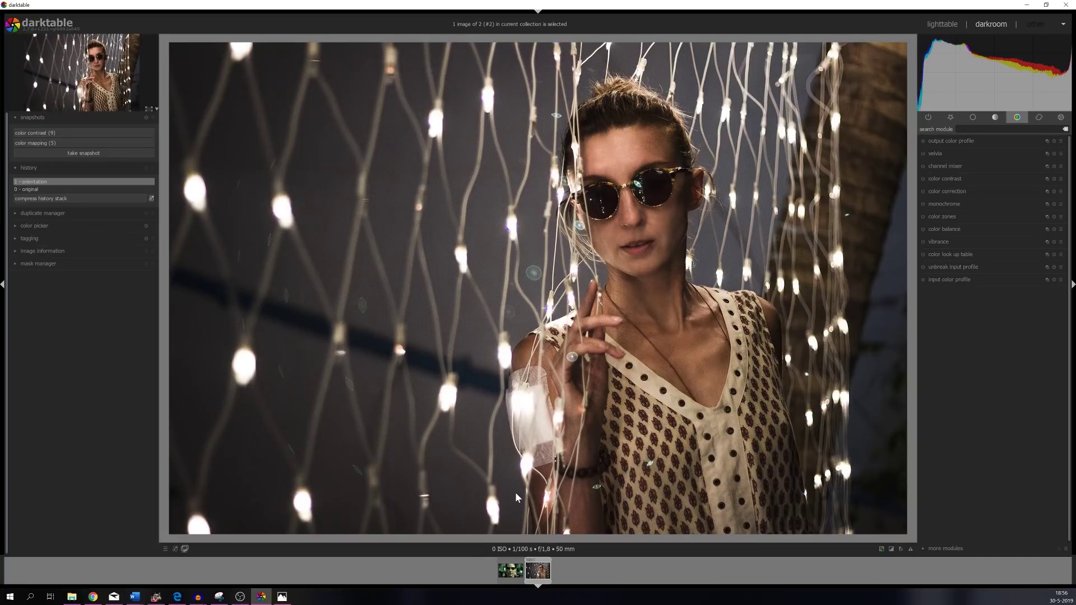
Step: Load the Matrix film still of the man in sunglasses in the darkroom
{"action": "left_click", "coordinate": [510, 571]}
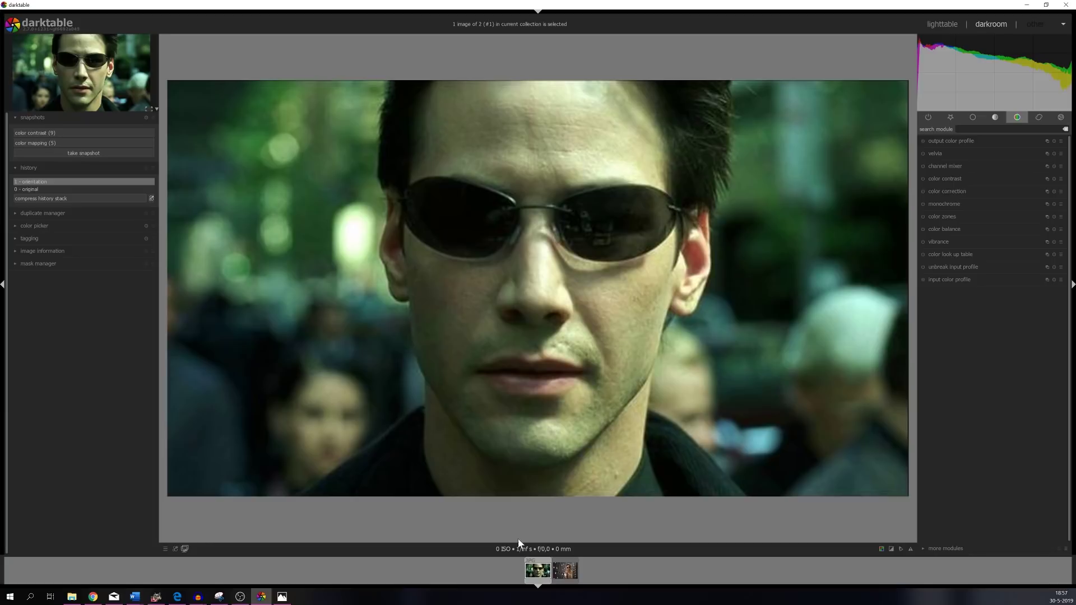
Step: Return to the woman's portrait and widen the split to show the Matrix snapshot beside it
{"action": "left_click", "coordinate": [567, 572]}
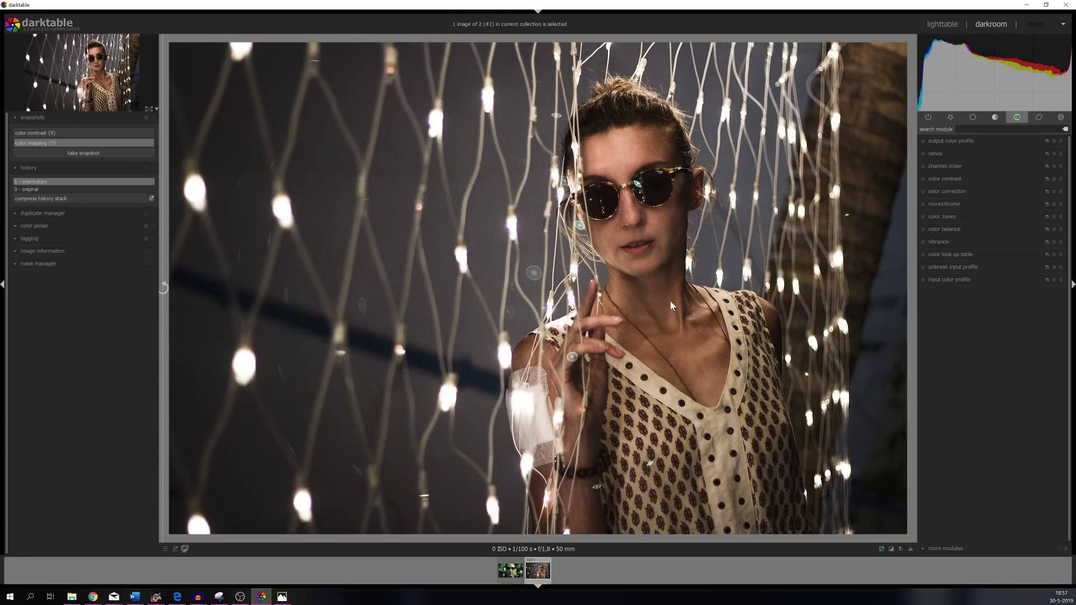
{"action": "left_click_drag", "start_coordinate": [162, 270], "coordinate": [624, 301]}
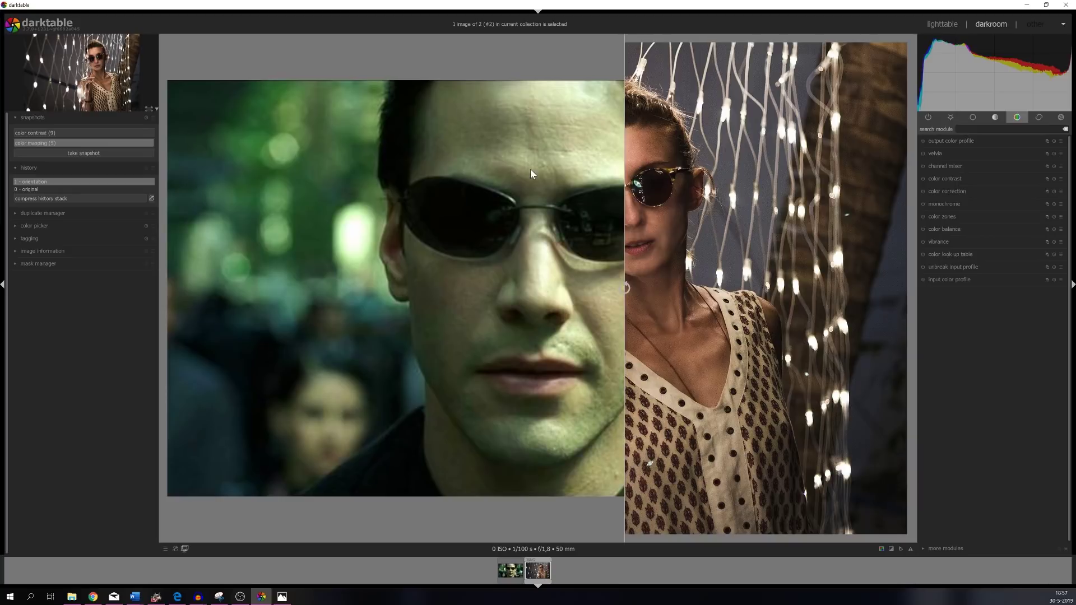
Step: Open the Matrix still full-size and expand the color zones module
{"action": "left_click", "coordinate": [508, 577]}
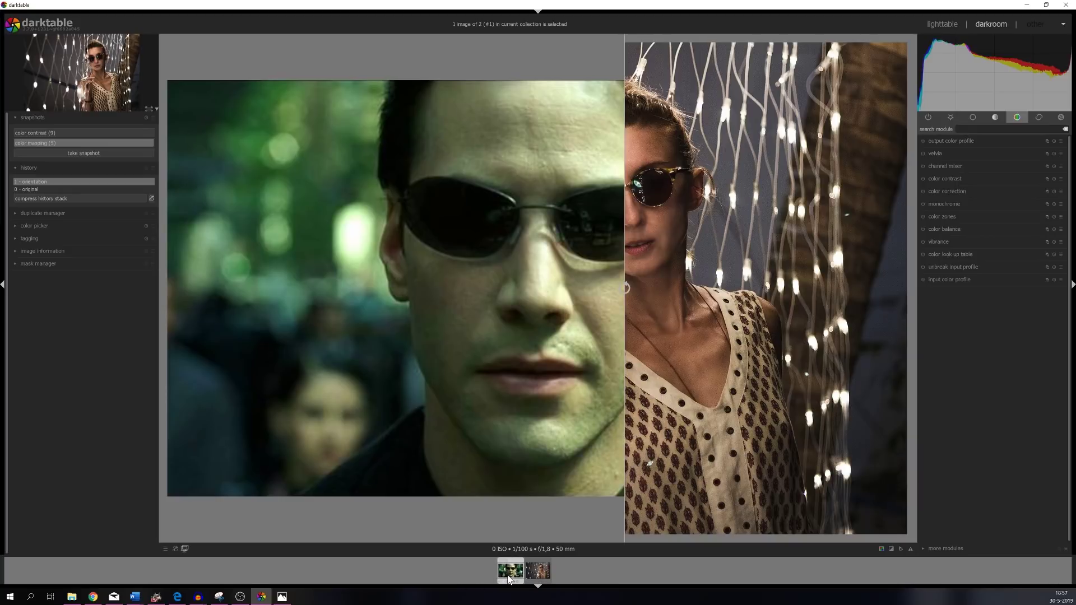
{"action": "left_click", "coordinate": [509, 577]}
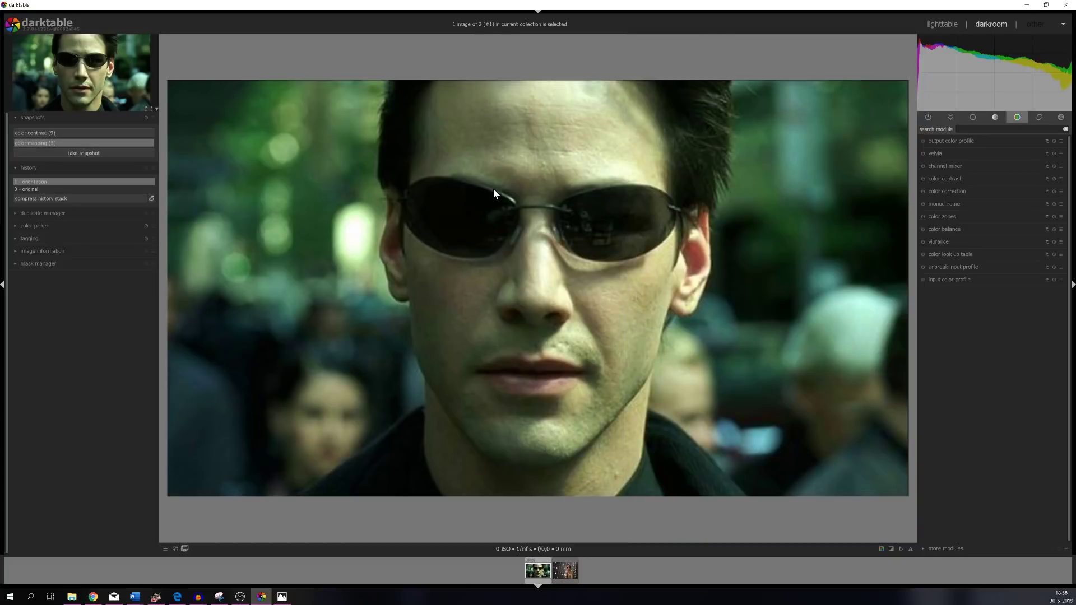
{"action": "left_click", "coordinate": [945, 217]}
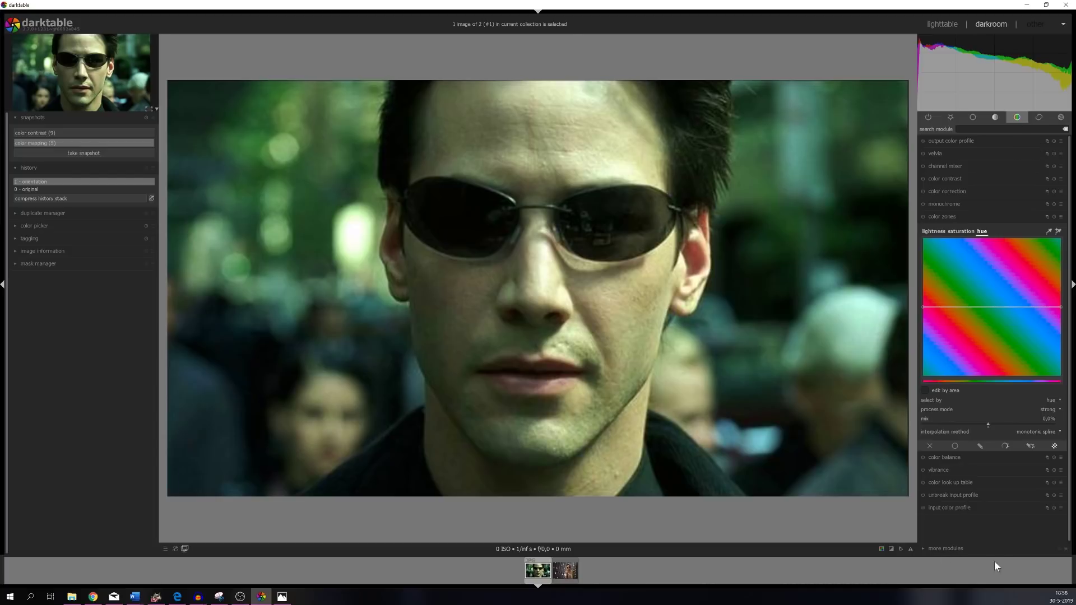
{"action": "left_click", "coordinate": [943, 549]}
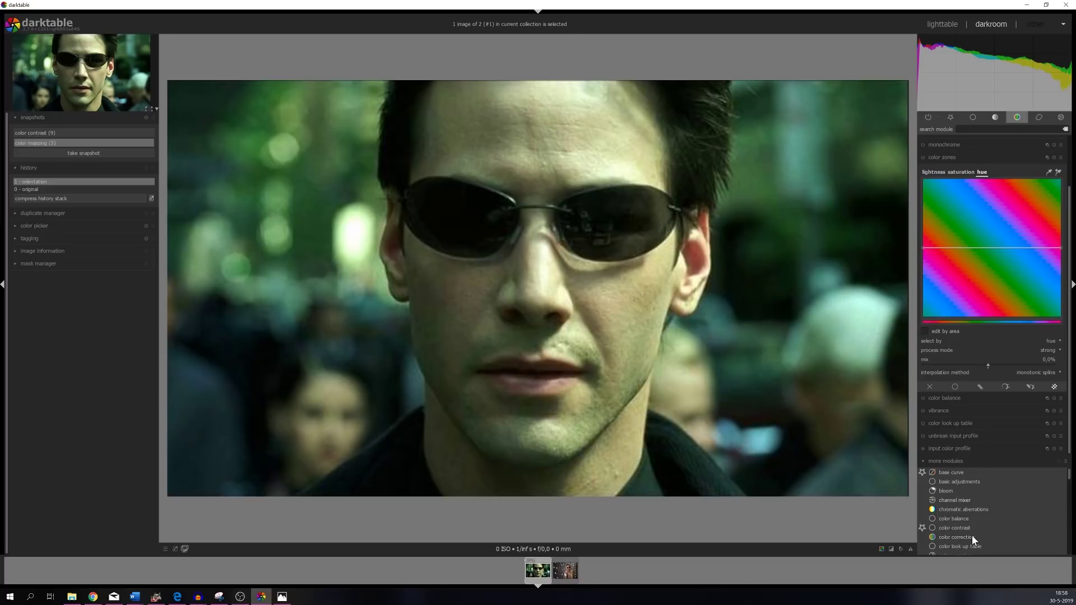
{"action": "left_click", "coordinate": [946, 462]}
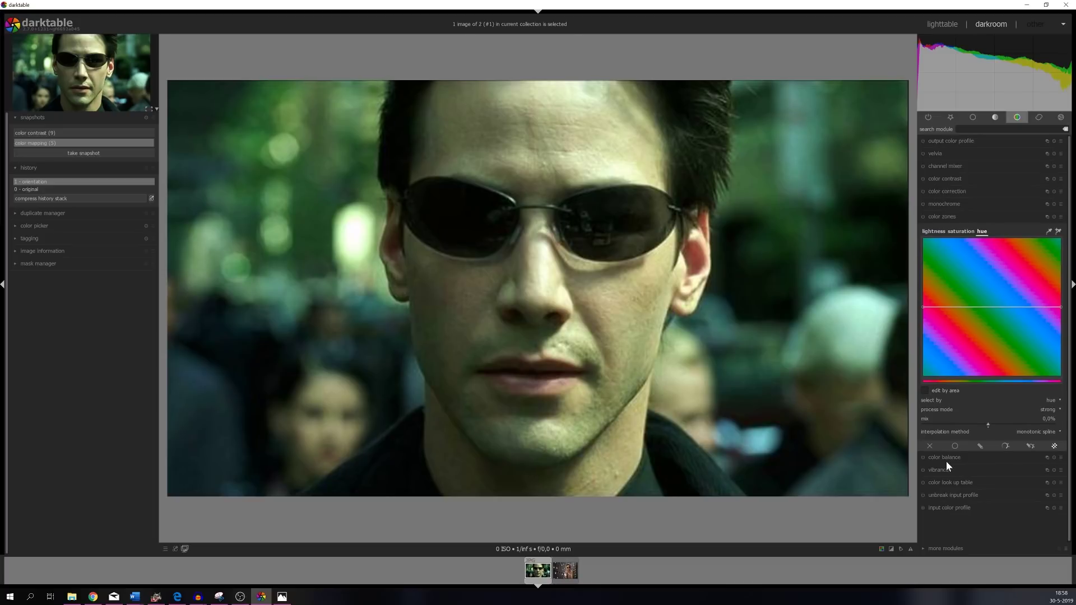
Step: Sample forehead, jacket and background hues with the color zones picker, then reopen the portrait
{"action": "left_click", "coordinate": [1048, 231]}
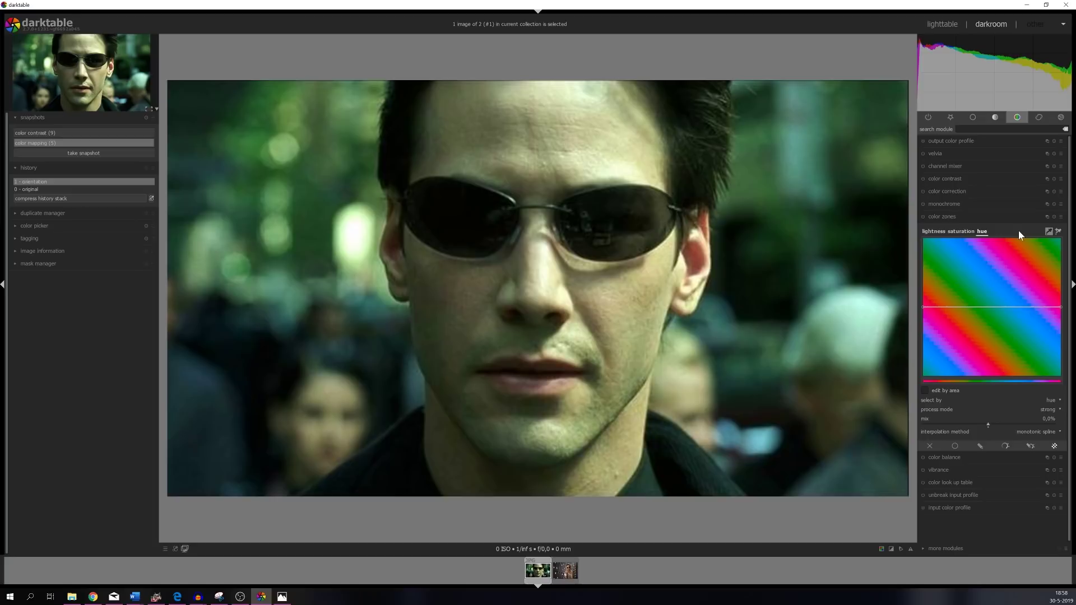
{"action": "left_click", "coordinate": [591, 116]}
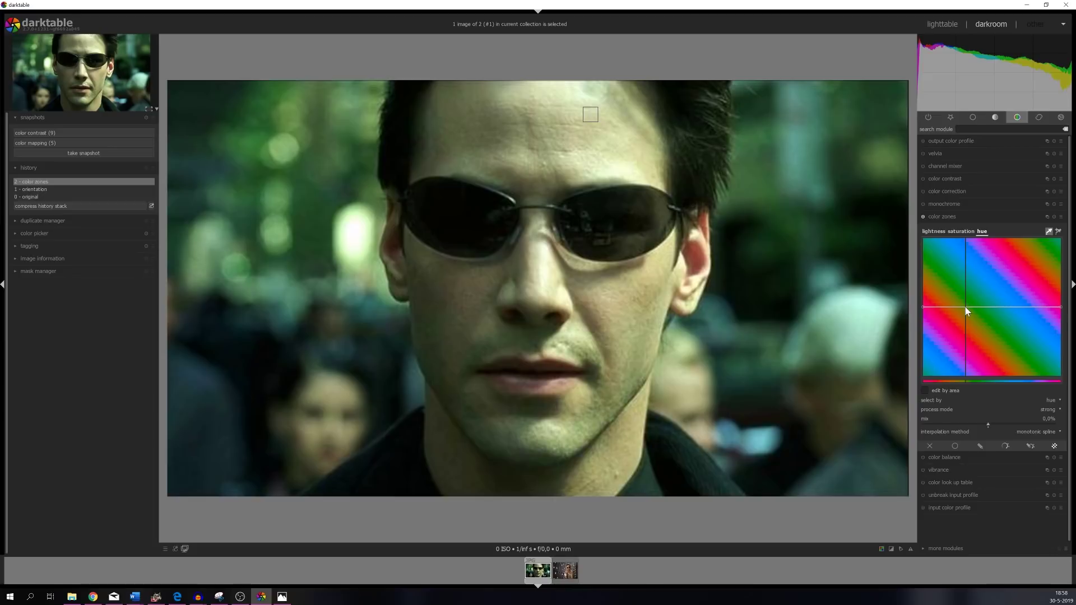
{"action": "left_click", "coordinate": [691, 470]}
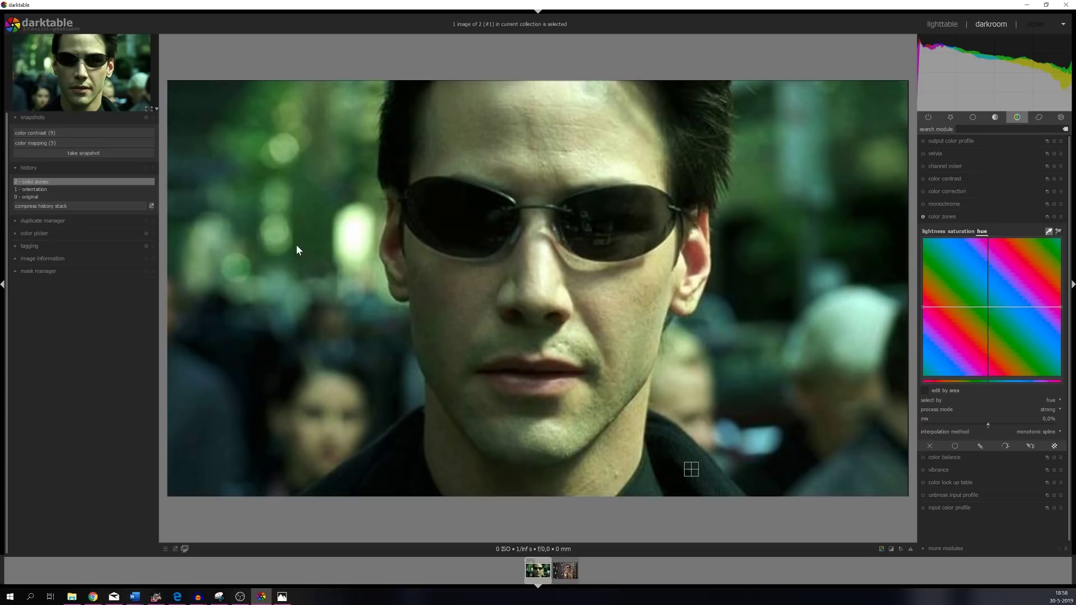
{"action": "left_click", "coordinate": [298, 217]}
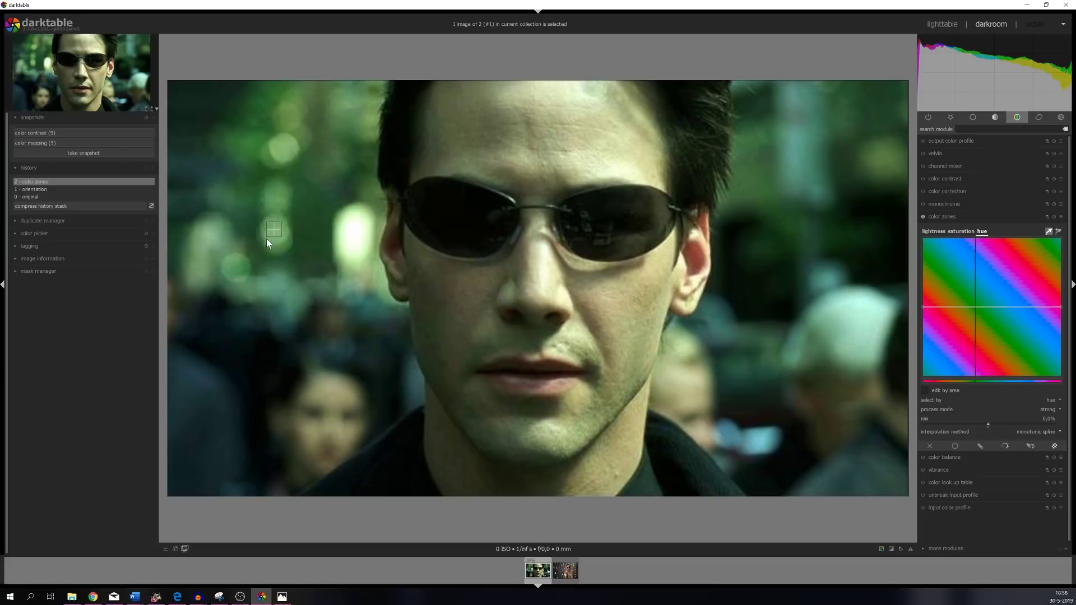
{"action": "left_click", "coordinate": [396, 456]}
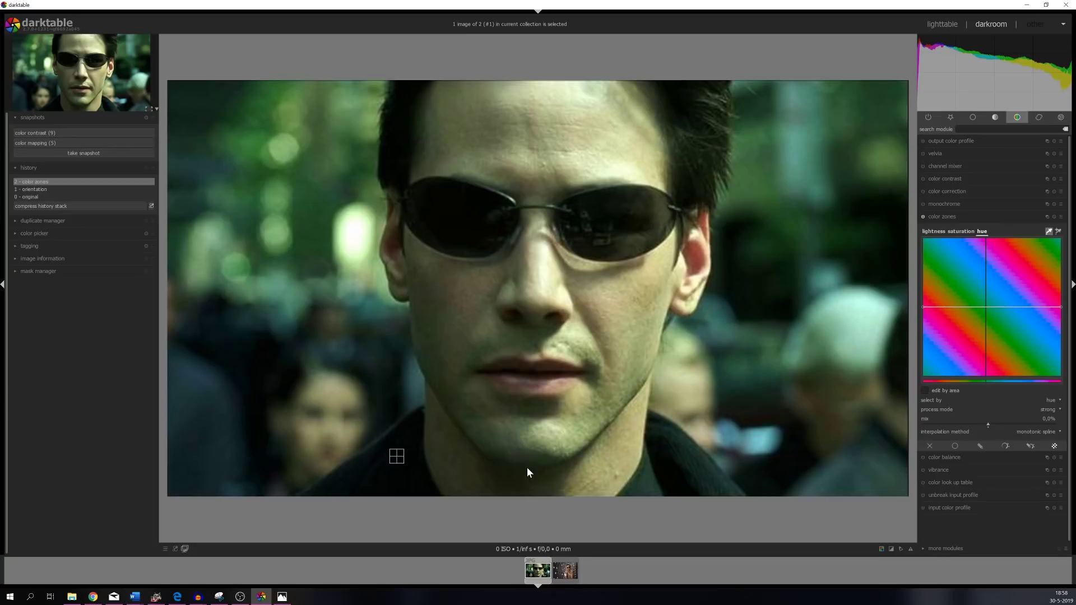
{"action": "left_click", "coordinate": [842, 467]}
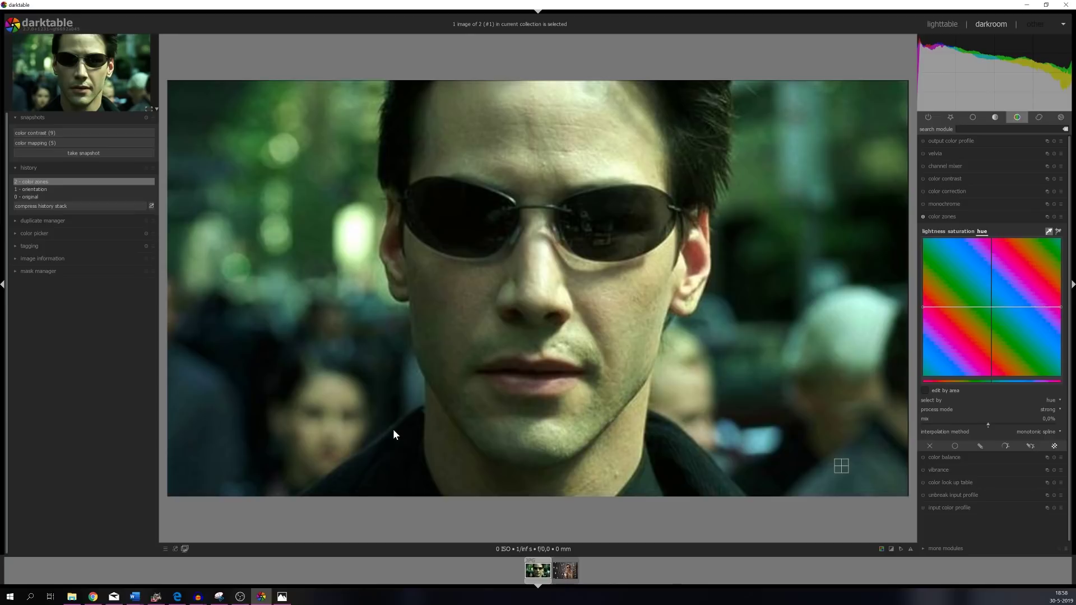
{"action": "left_click", "coordinate": [565, 571]}
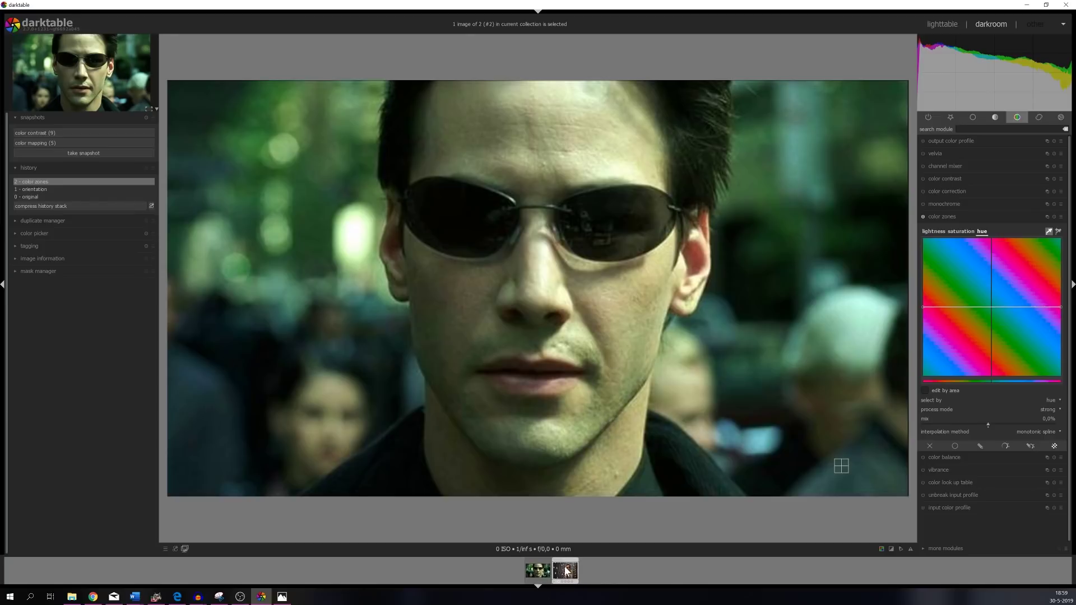
{"action": "double_click", "coordinate": [567, 572]}
Step: Enable the rgb curve from the favourites group and browse the base curve presets
{"action": "left_click", "coordinate": [952, 216]}
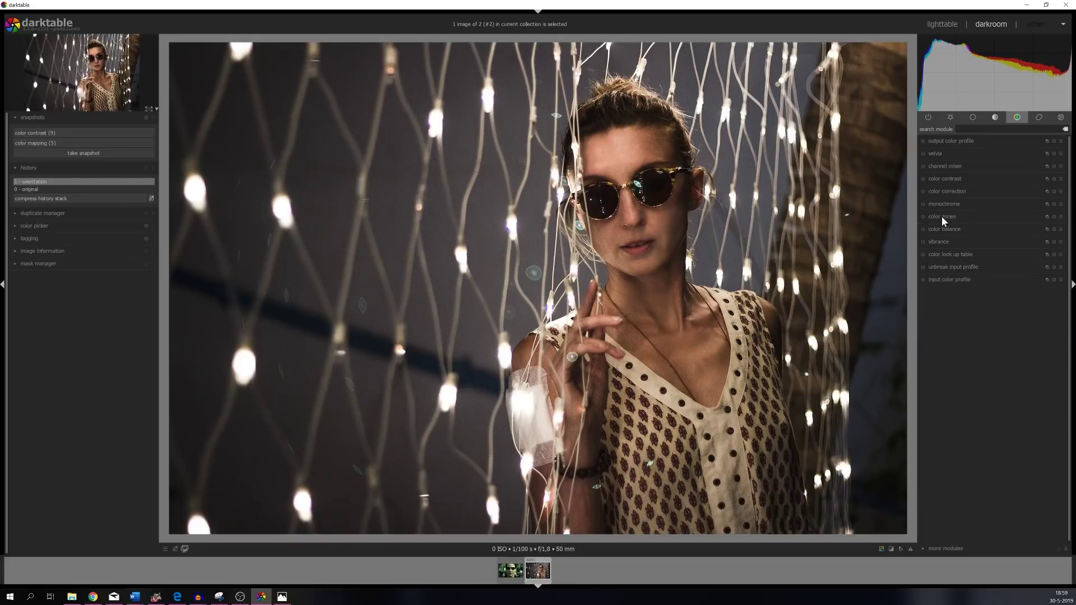
{"action": "left_click", "coordinate": [948, 115]}
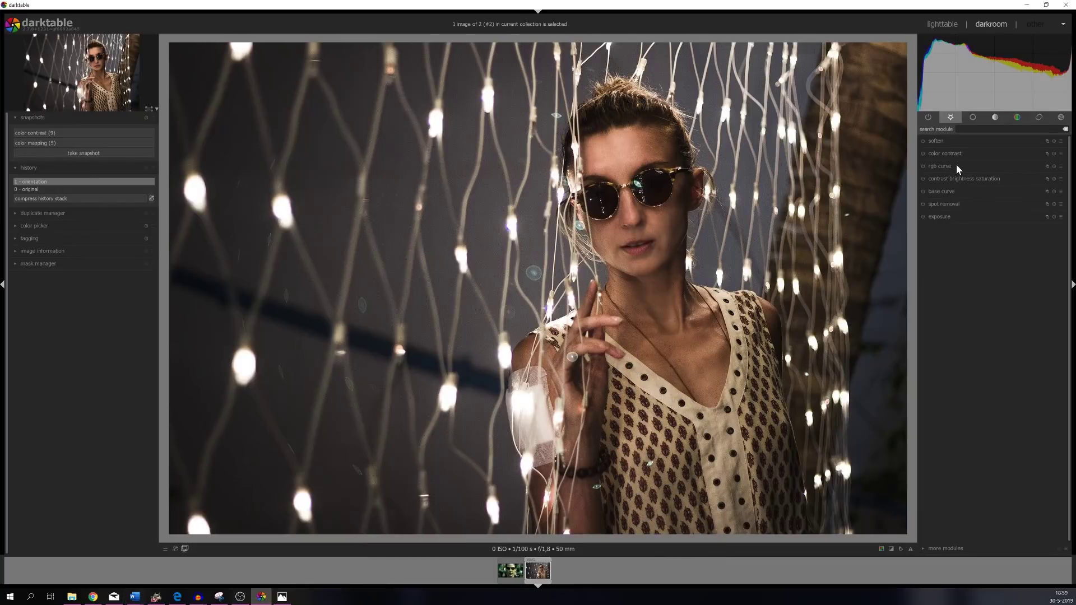
{"action": "left_click", "coordinate": [946, 166]}
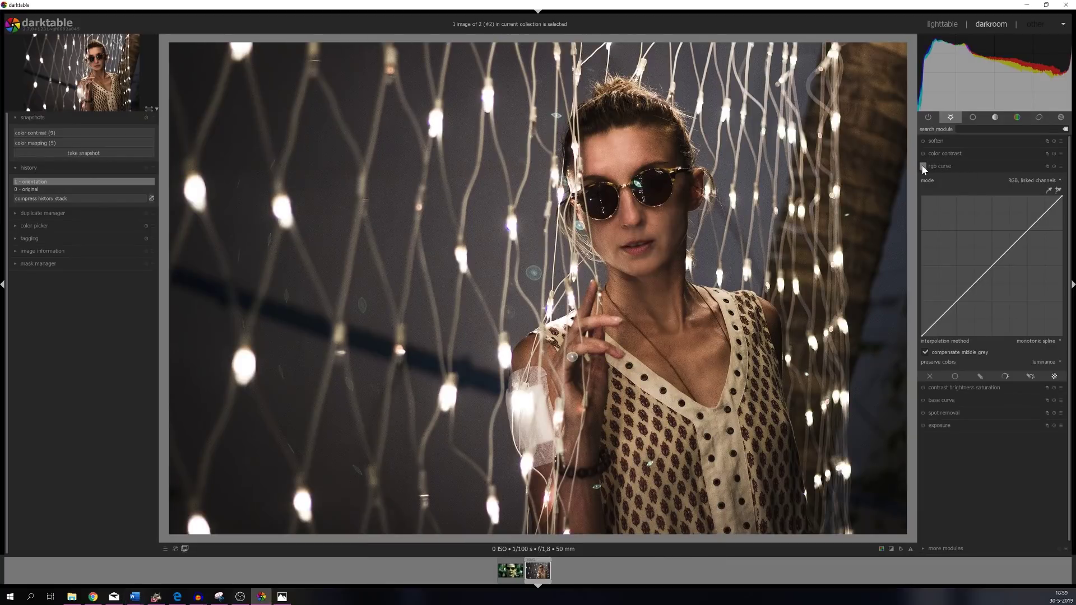
{"action": "left_click", "coordinate": [923, 166]}
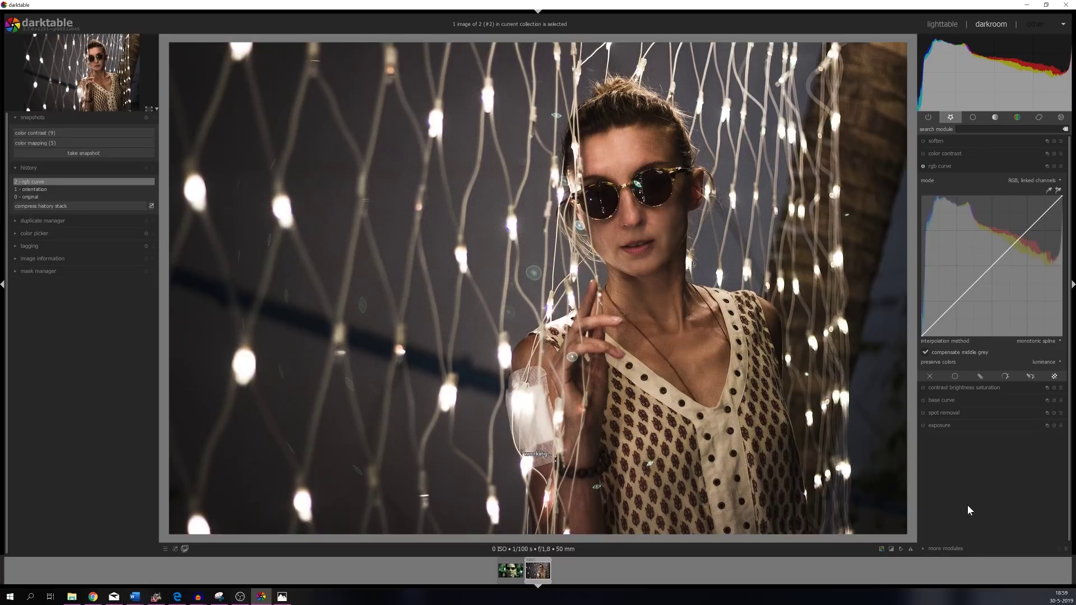
{"action": "left_click", "coordinate": [972, 118]}
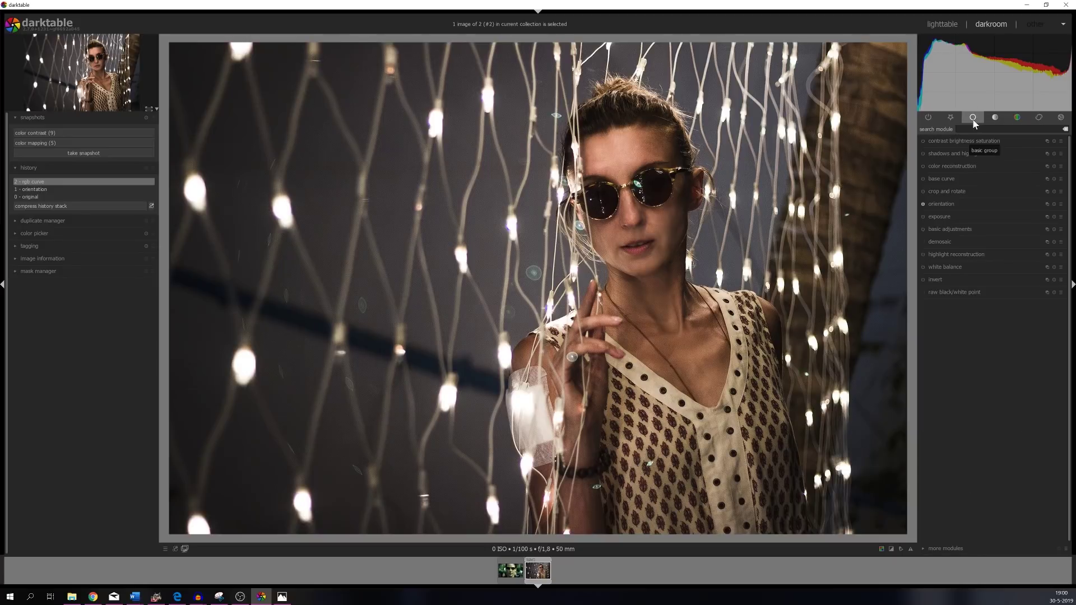
{"action": "left_click", "coordinate": [1060, 179]}
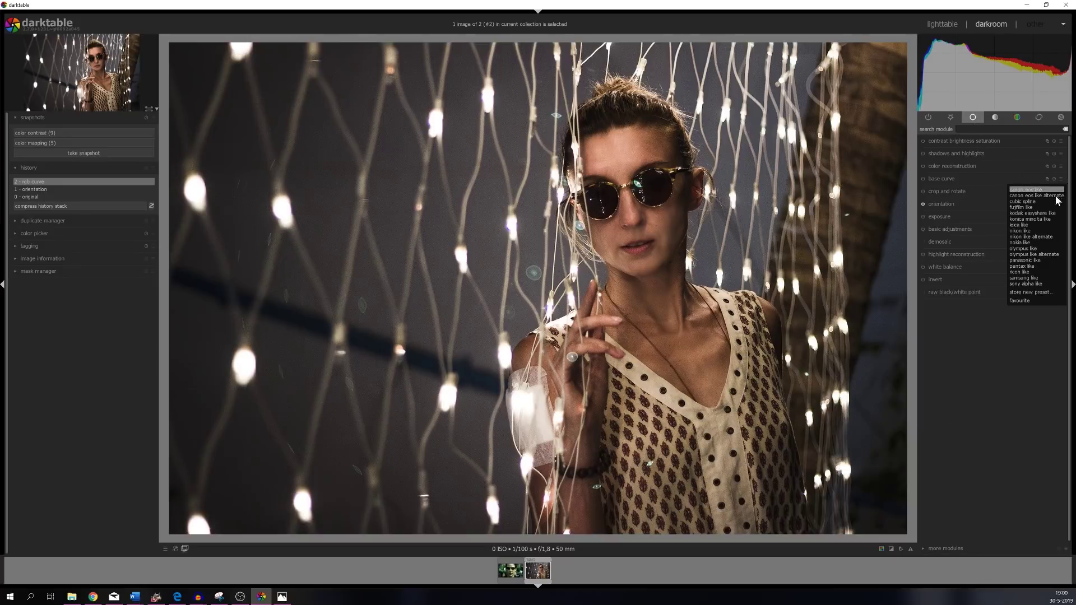
{"action": "left_click", "coordinate": [1021, 301]}
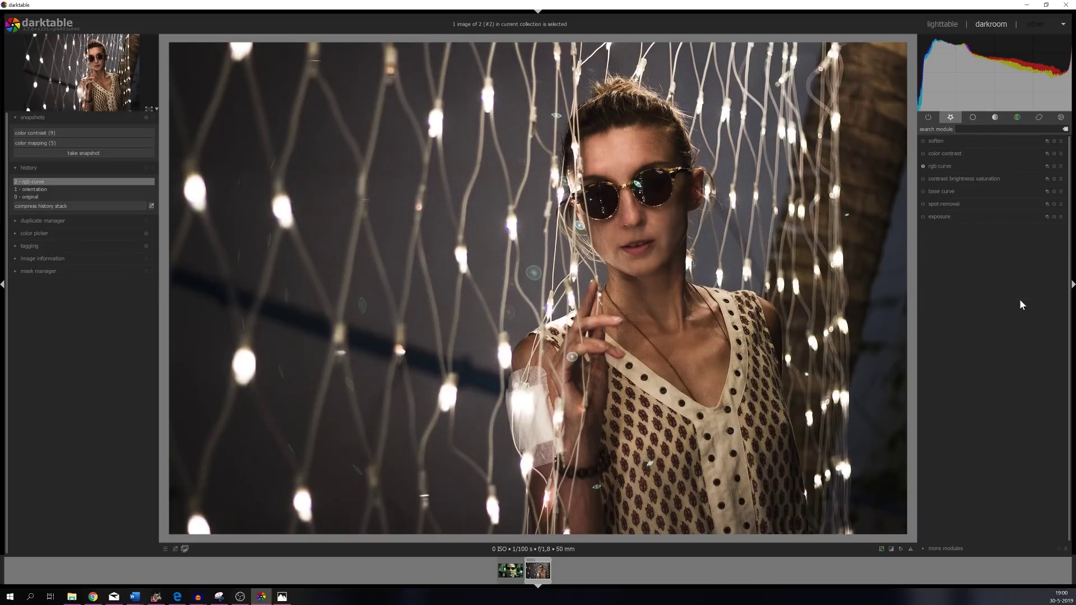
Step: Set the base curve's uniform blending mode to the RGB red channel
{"action": "left_click", "coordinate": [947, 191]}
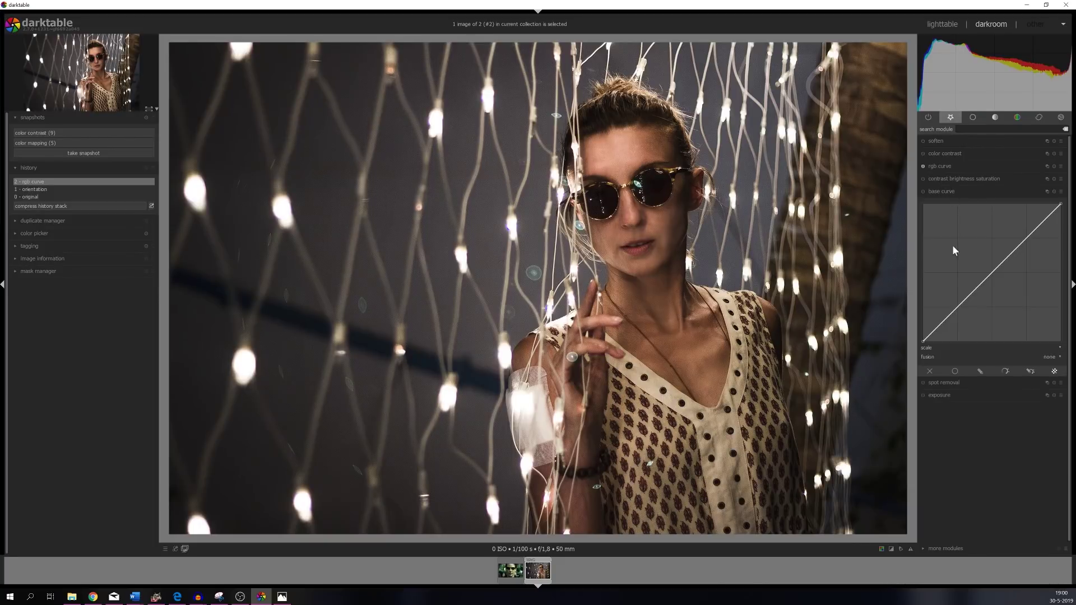
{"action": "left_click", "coordinate": [954, 372]}
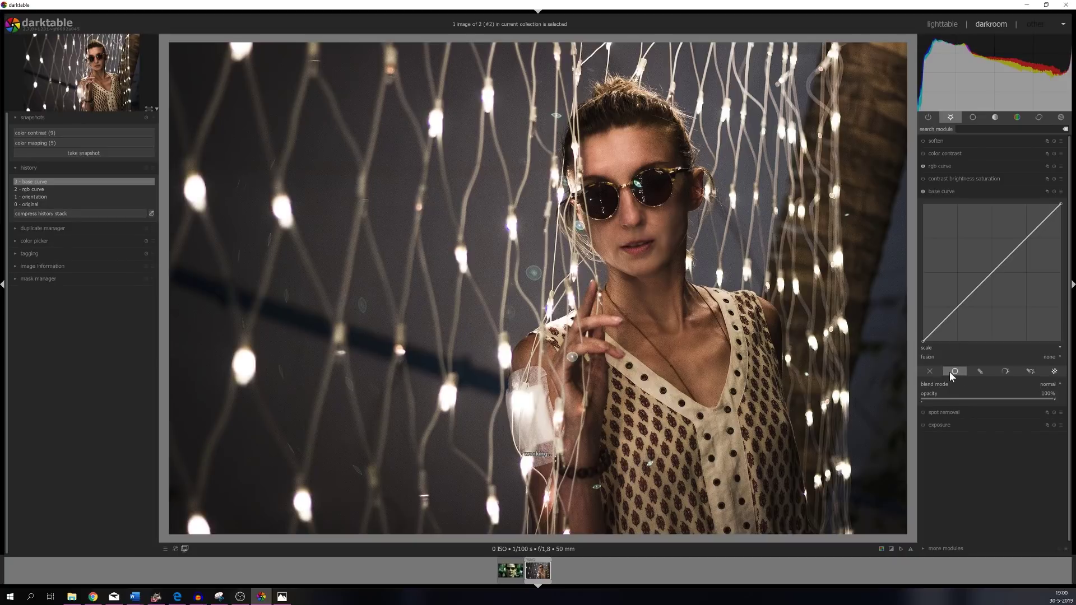
{"action": "left_click", "coordinate": [1045, 384]}
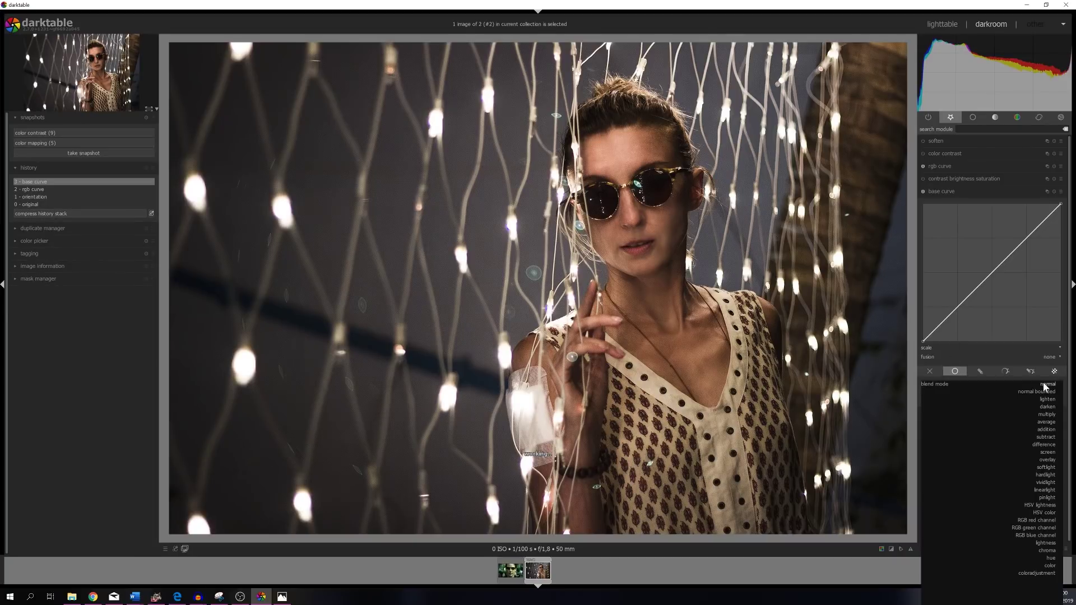
{"action": "left_click", "coordinate": [1027, 520]}
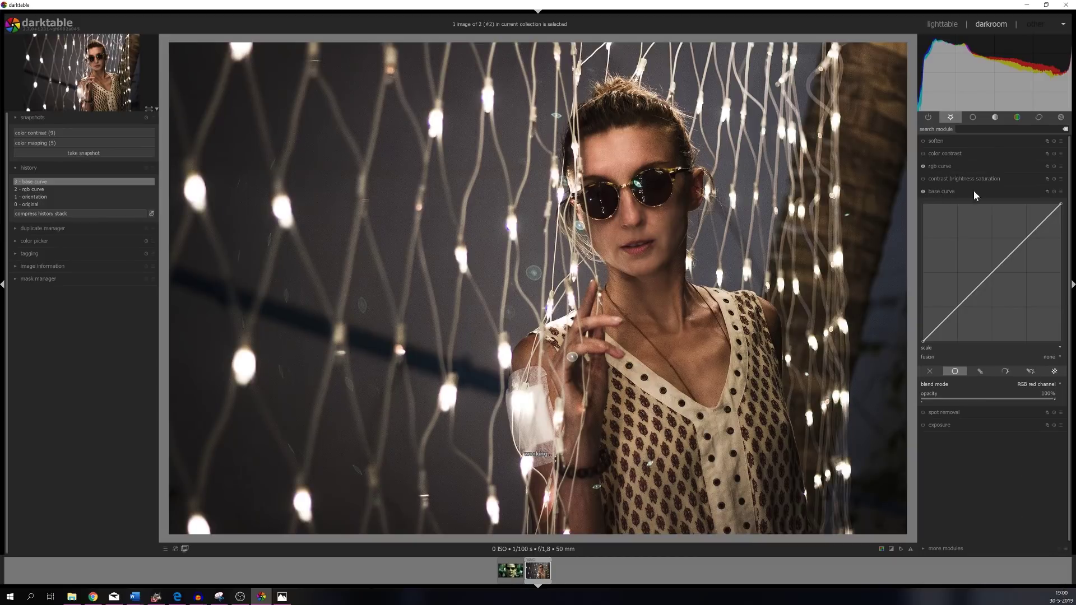
{"action": "left_click", "coordinate": [1045, 191]}
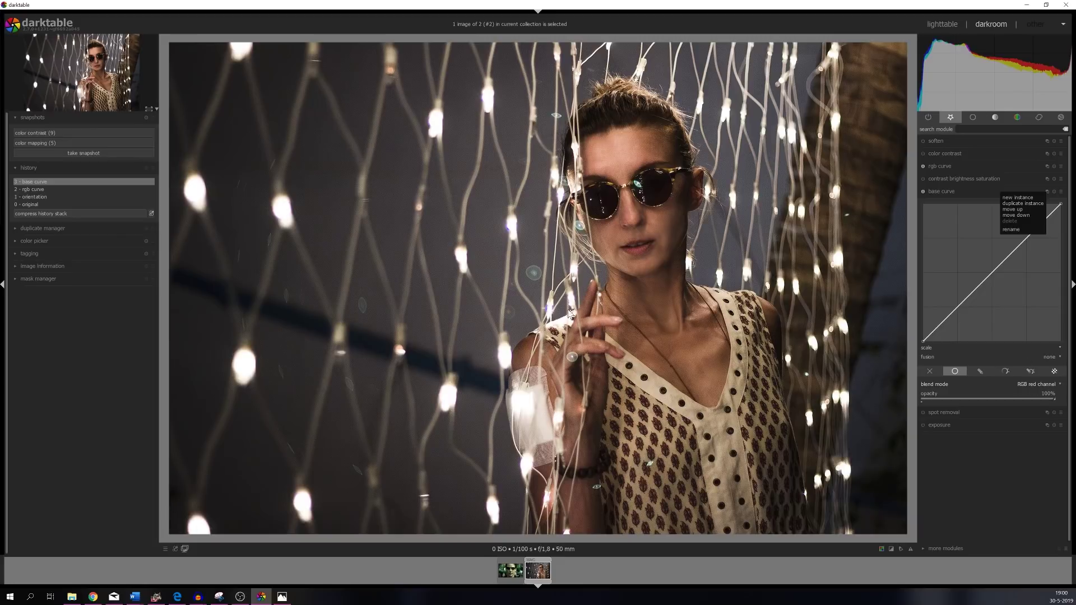
{"action": "left_click", "coordinate": [1060, 192]}
Step: Switch off the base curve and return to the rgb curve in favourites
{"action": "left_click", "coordinate": [923, 191]}
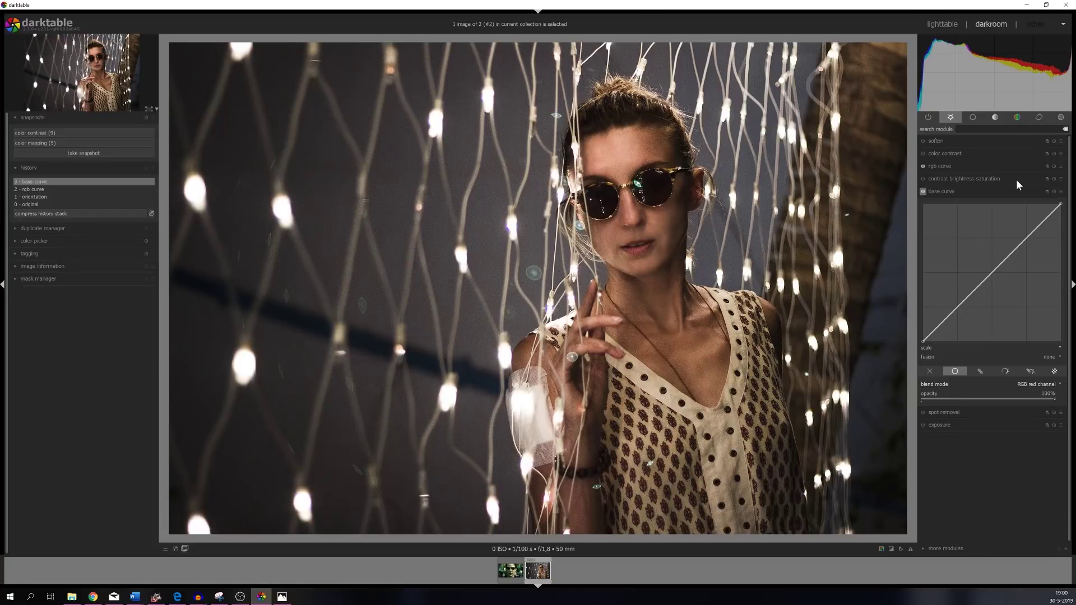
{"action": "left_click", "coordinate": [1061, 191]}
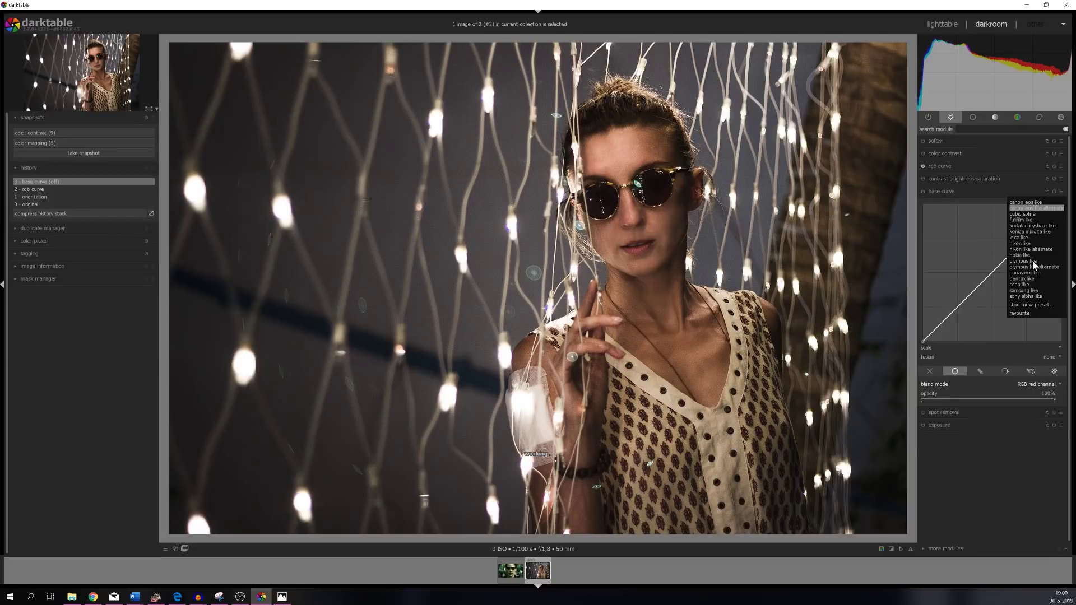
{"action": "left_click", "coordinate": [1019, 315]}
{"action": "left_click", "coordinate": [972, 117]}
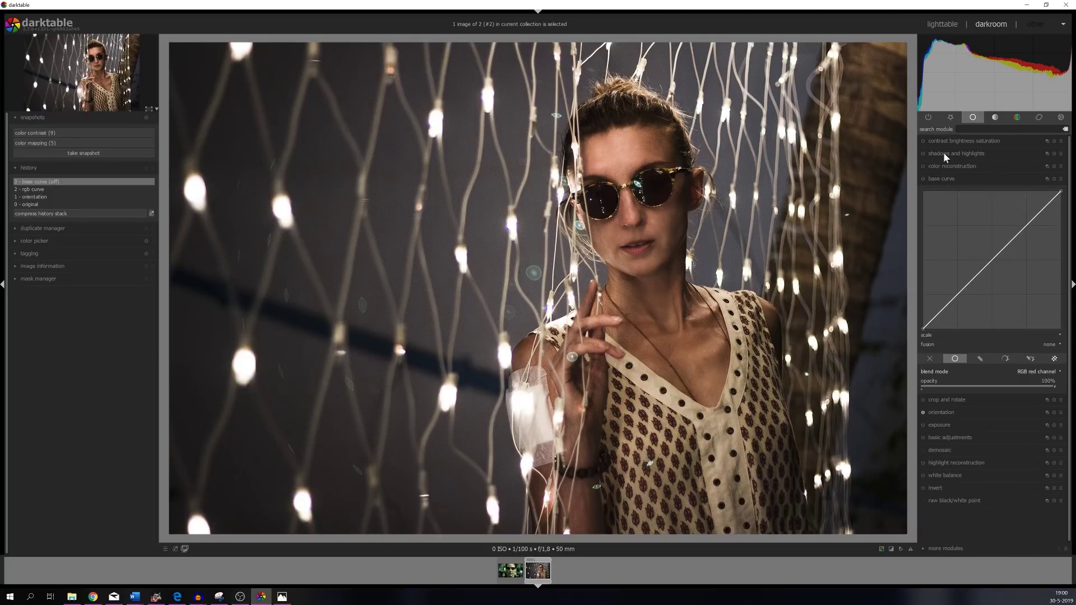
{"action": "left_click", "coordinate": [949, 116]}
{"action": "left_click", "coordinate": [942, 166]}
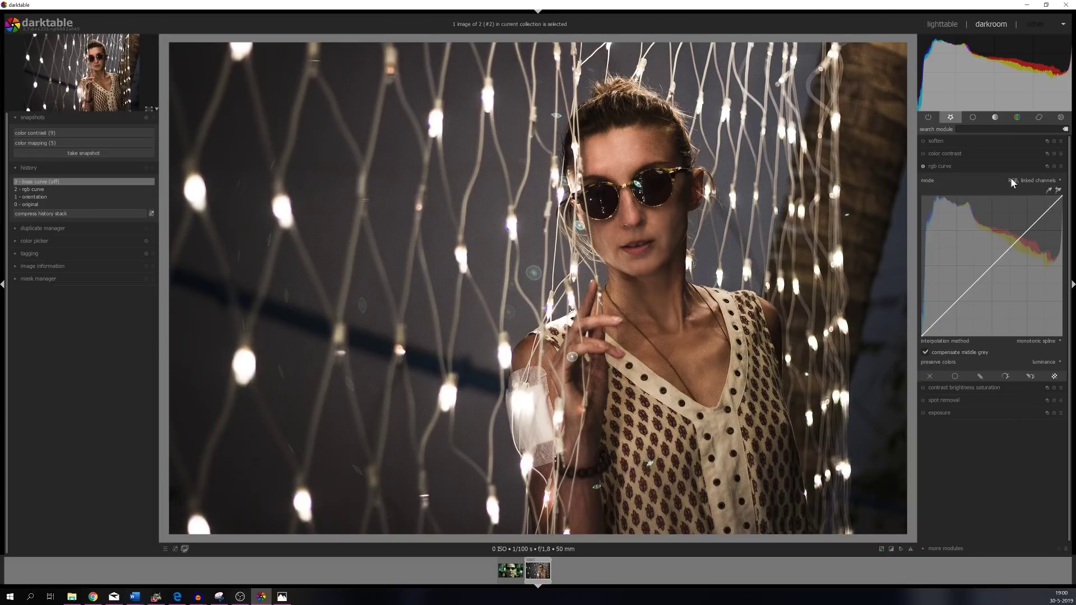
Step: Set rgb curve to RGB, independent channels and crush the red curve's shadows
{"action": "left_click", "coordinate": [1030, 180]}
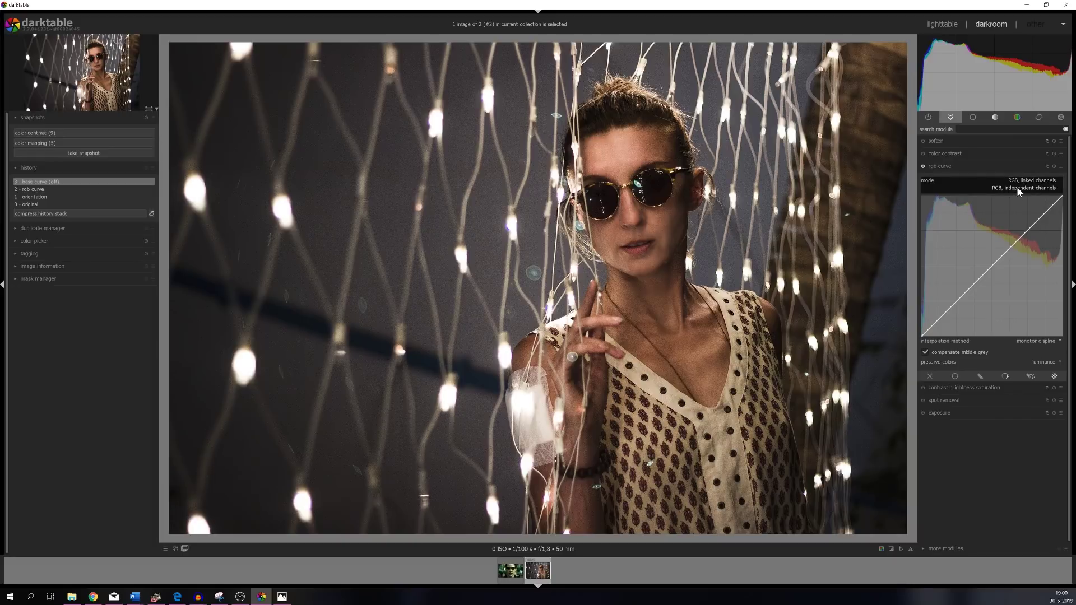
{"action": "left_click", "coordinate": [1015, 187]}
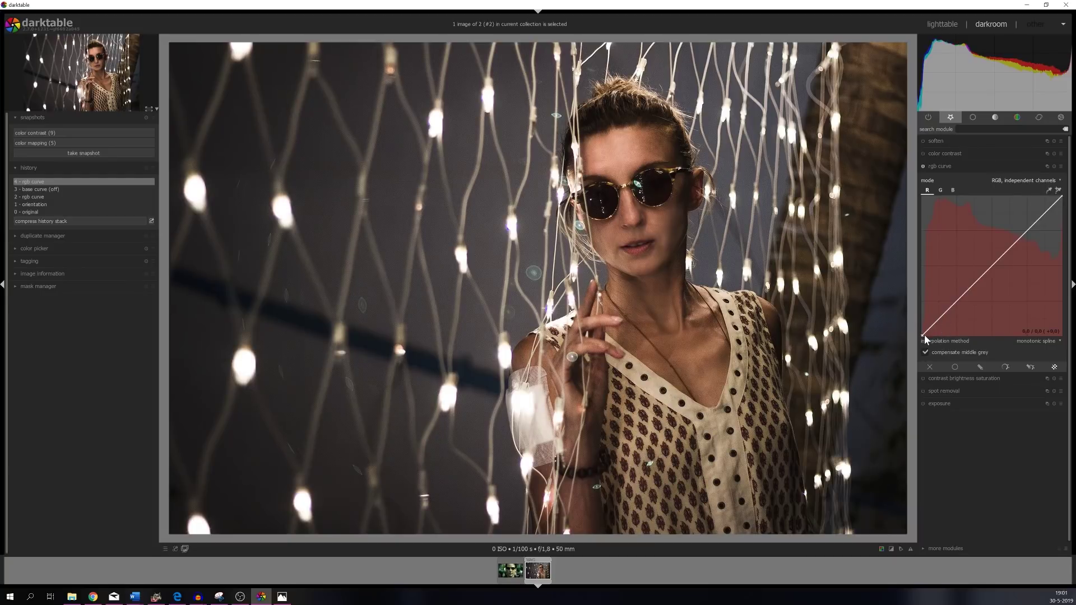
{"action": "left_click_drag", "start_coordinate": [930, 335], "coordinate": [931, 335]}
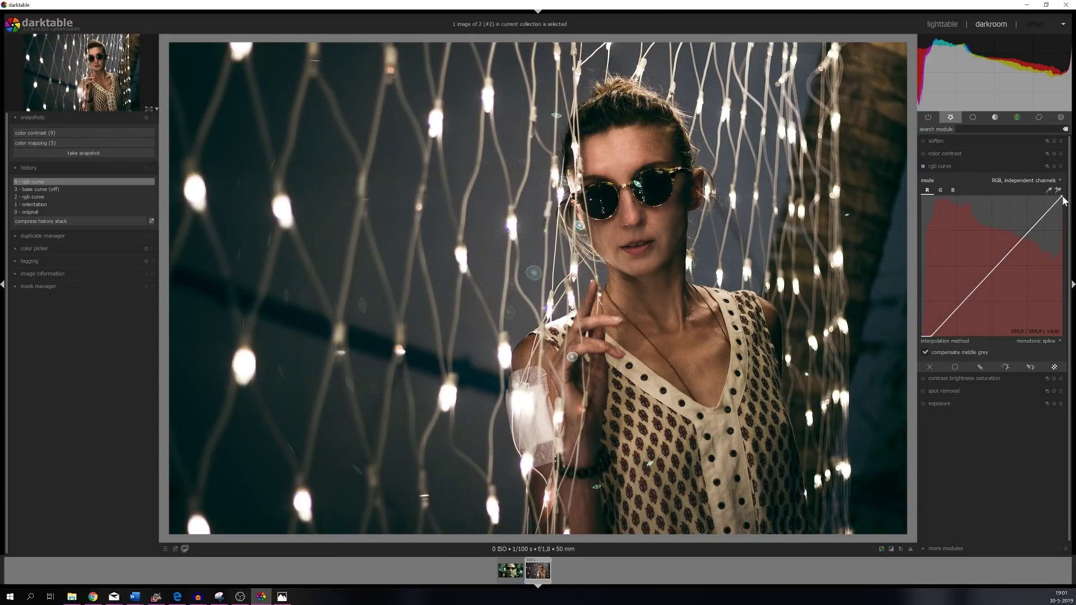
{"action": "left_click_drag", "start_coordinate": [1064, 203], "coordinate": [1055, 223]}
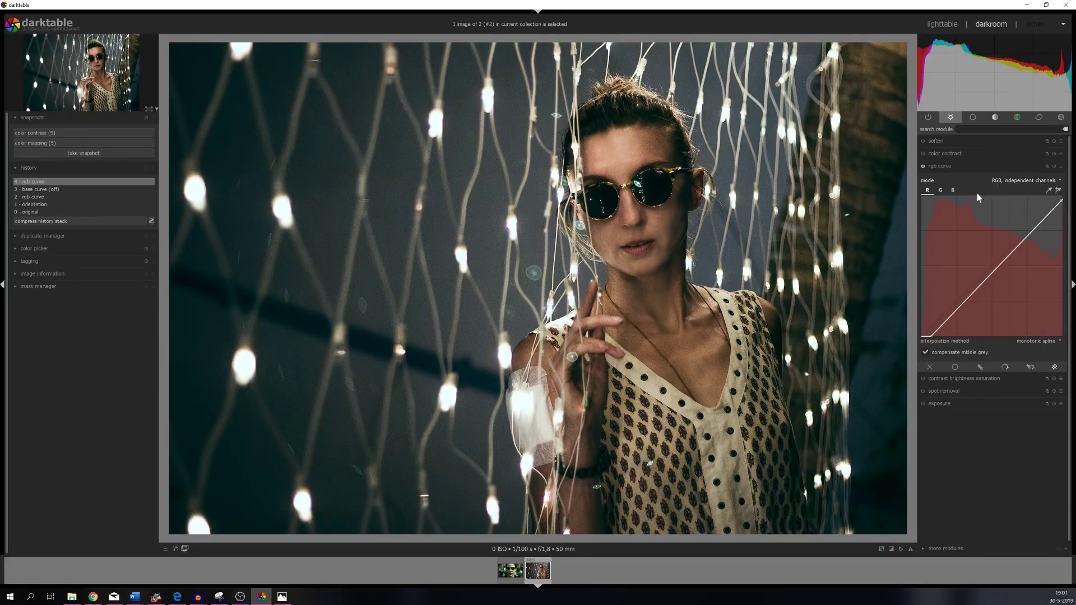
Step: Lift green in shadows and highlights, then adjust the blue curve's shadow end
{"action": "left_click", "coordinate": [939, 191]}
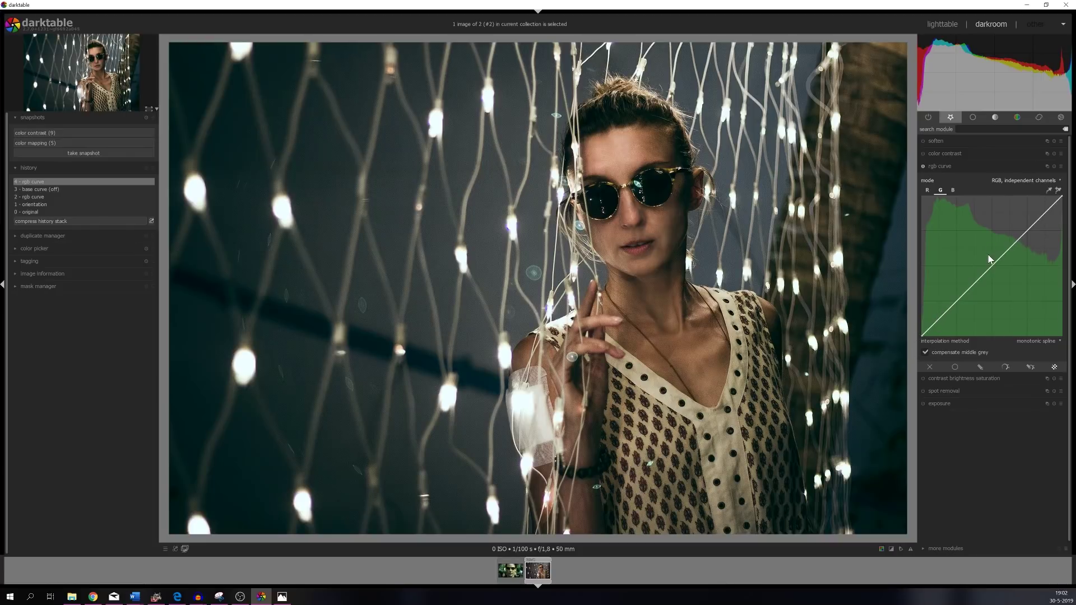
{"action": "left_click_drag", "start_coordinate": [921, 335], "coordinate": [923, 323]}
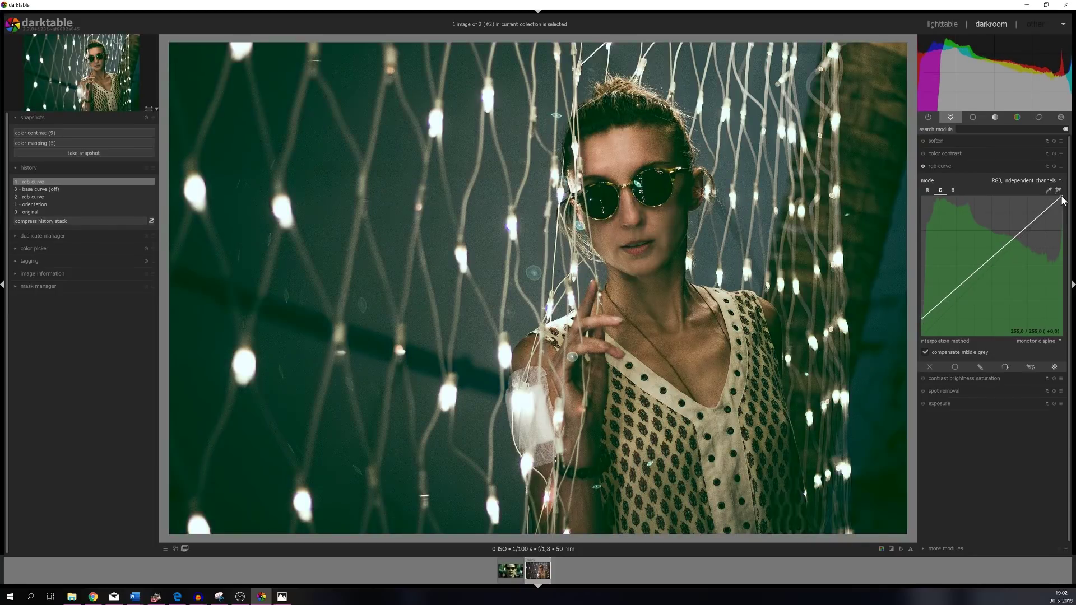
{"action": "left_click_drag", "start_coordinate": [1063, 200], "coordinate": [1049, 201]}
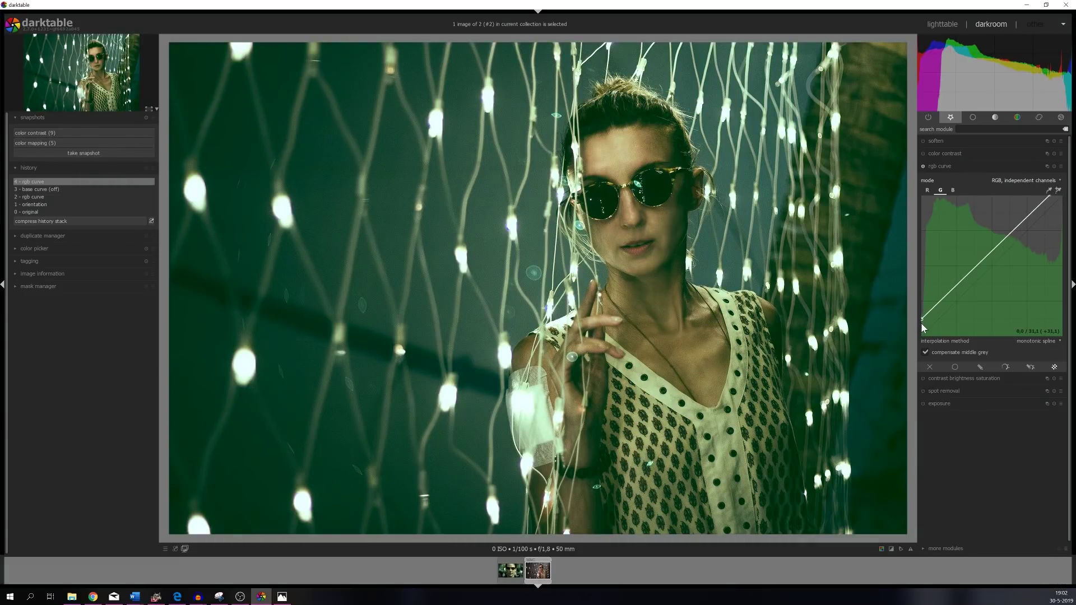
{"action": "left_click_drag", "start_coordinate": [922, 324], "coordinate": [936, 327]}
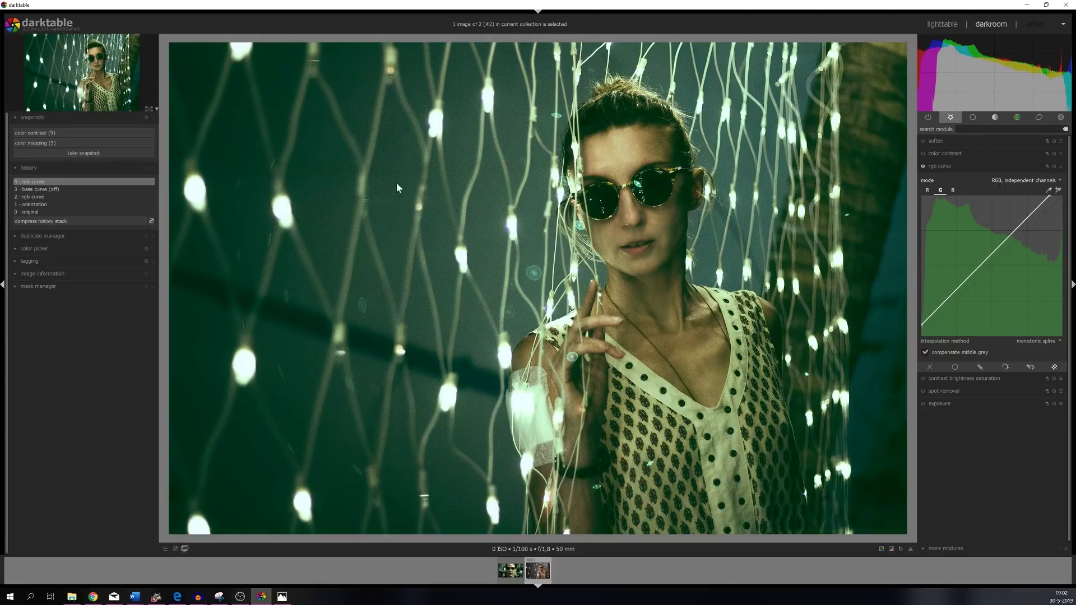
{"action": "left_click", "coordinate": [952, 190]}
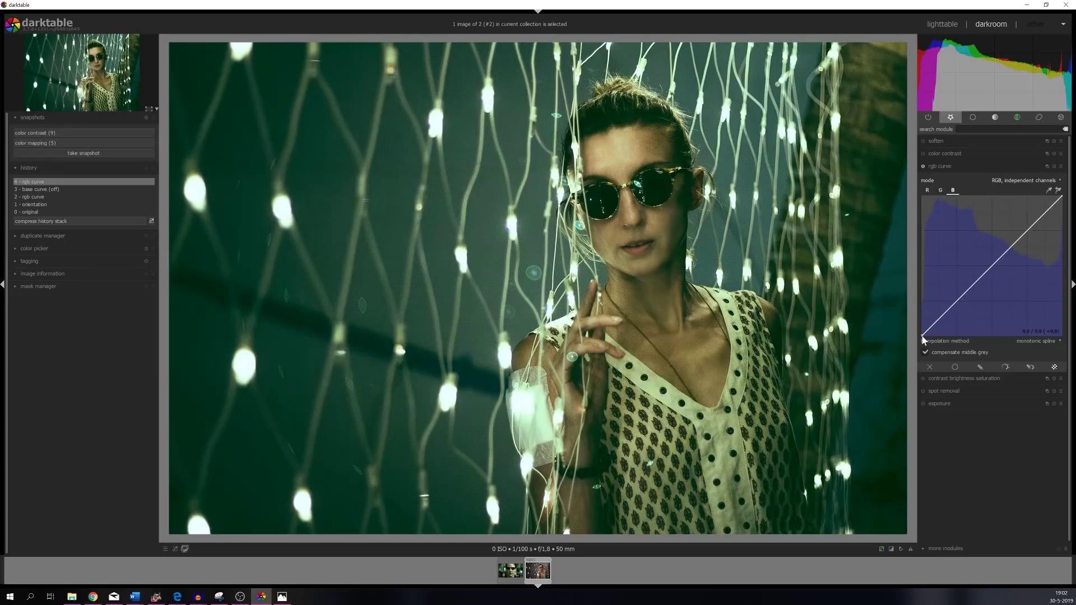
{"action": "left_click_drag", "start_coordinate": [923, 334], "coordinate": [922, 335]}
{"action": "scroll", "coordinate": [920, 329], "scroll_direction": "up", "scroll_amount": 2}
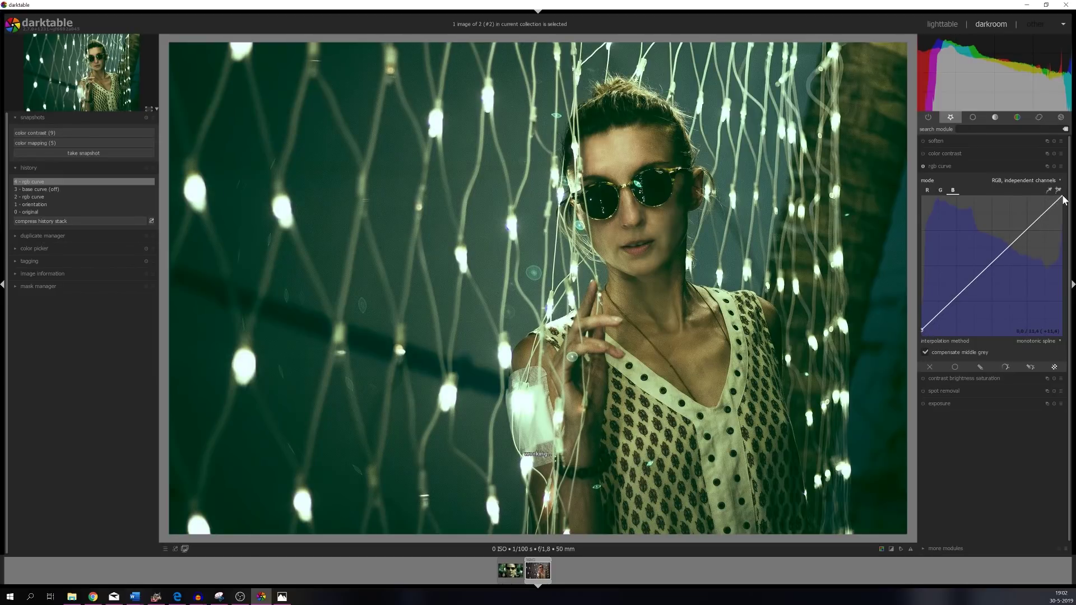
{"action": "scroll", "coordinate": [1062, 200], "scroll_direction": "down", "scroll_amount": 2}
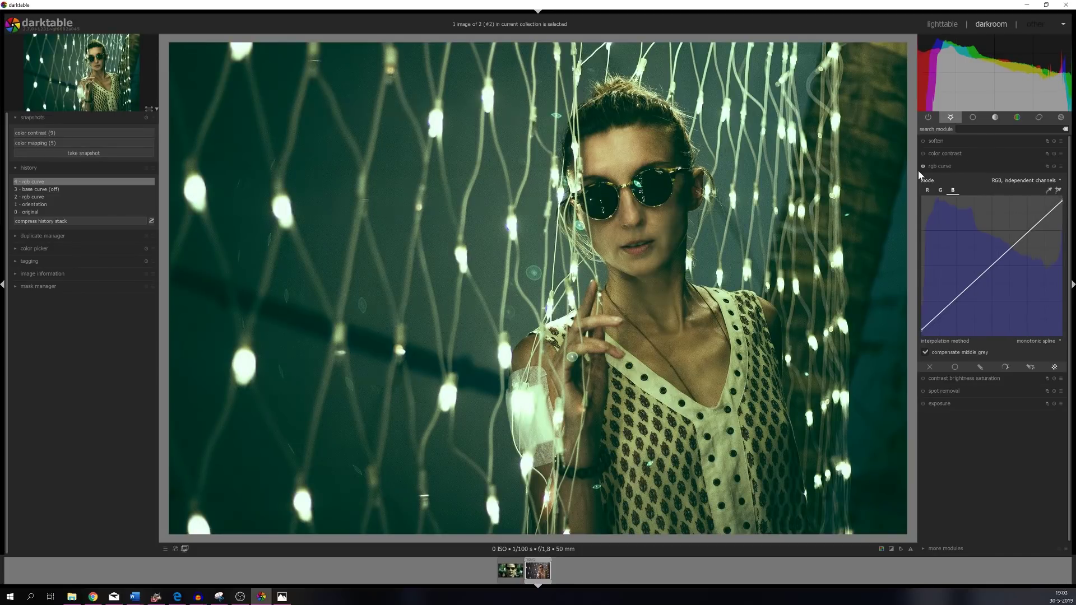
{"action": "left_click", "coordinate": [941, 166]}
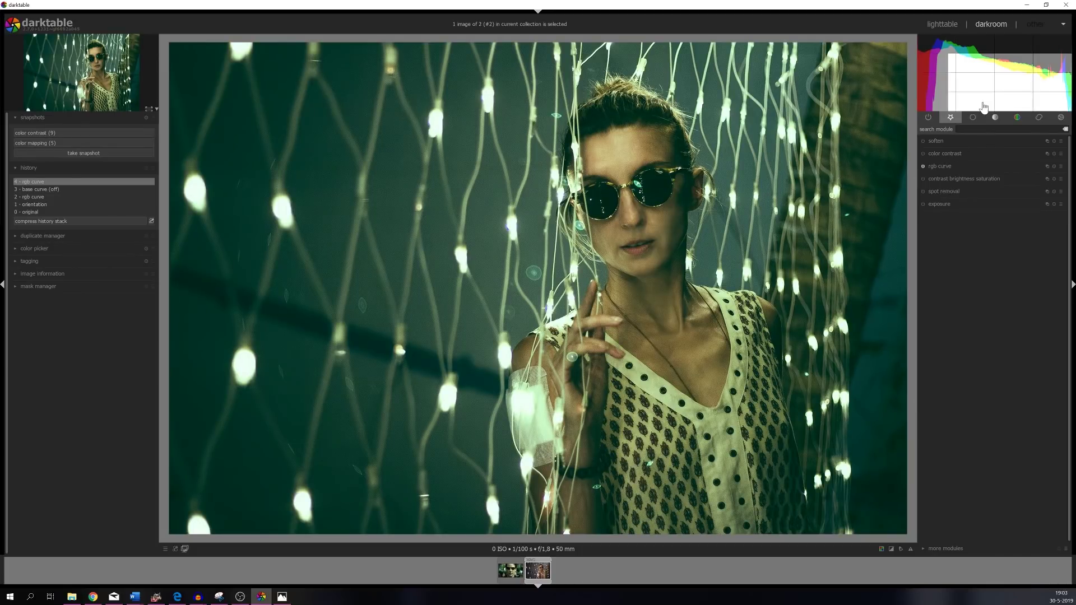
Step: Add an S-shaped tone curve with a lower and an upper control point
{"action": "left_click", "coordinate": [996, 117]}
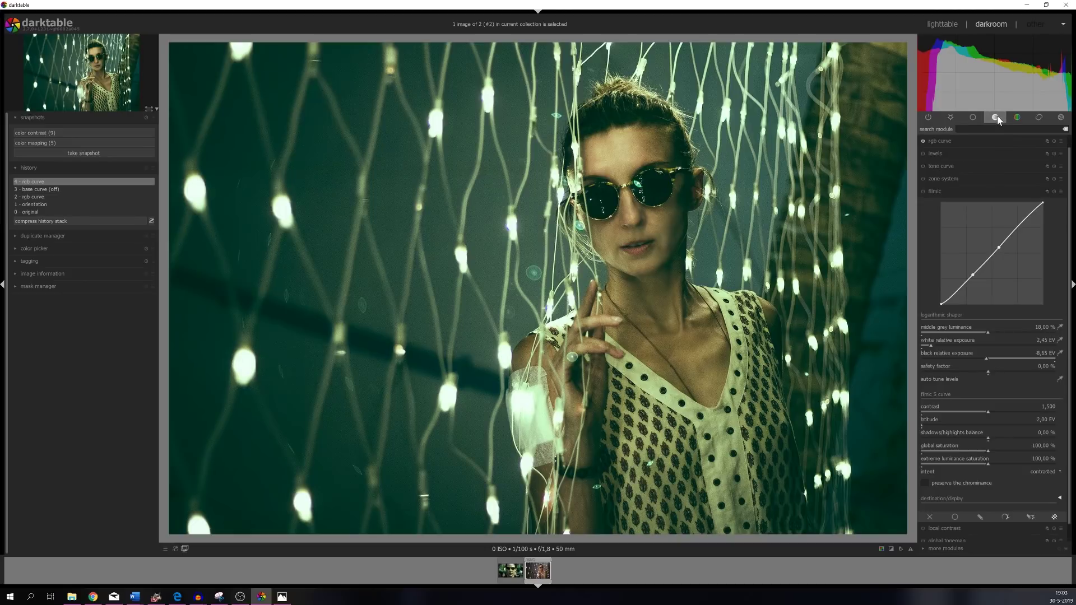
{"action": "left_click", "coordinate": [935, 167]}
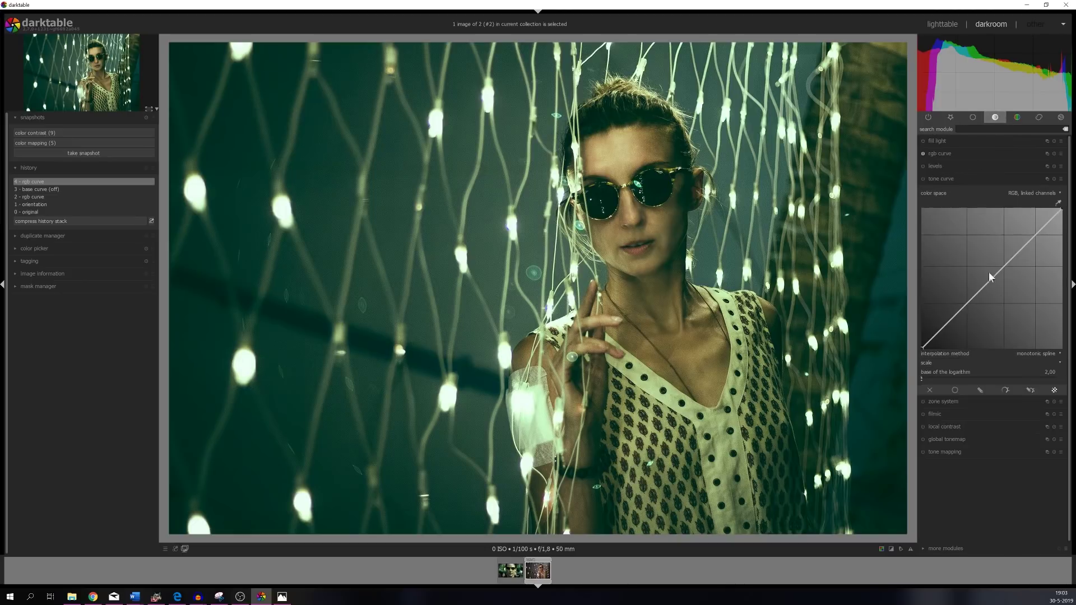
{"action": "left_click", "coordinate": [967, 308]}
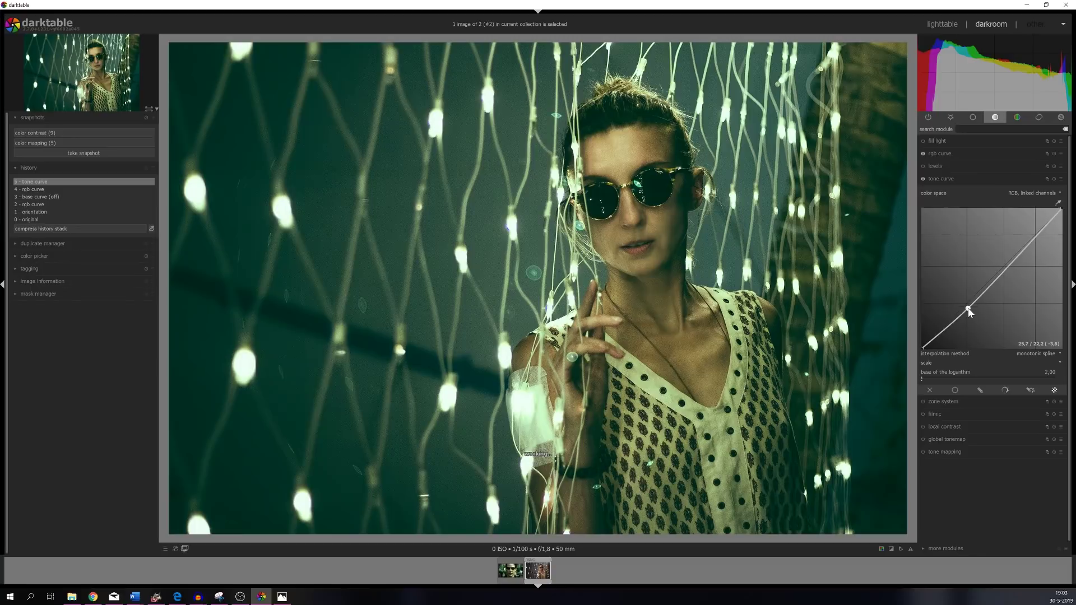
{"action": "left_click", "coordinate": [1032, 234]}
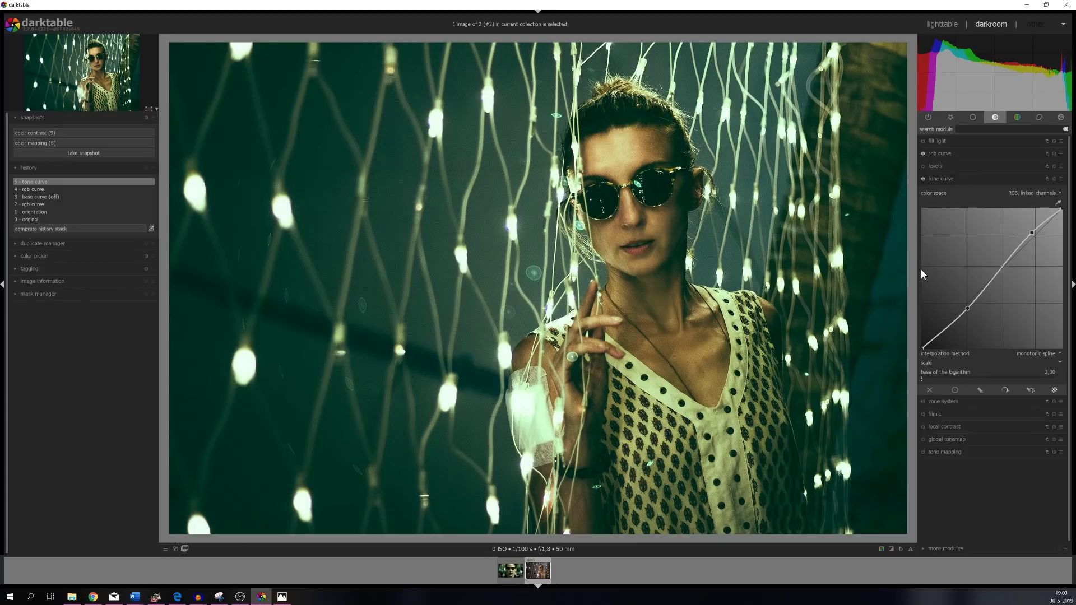
{"action": "left_click", "coordinate": [958, 178]}
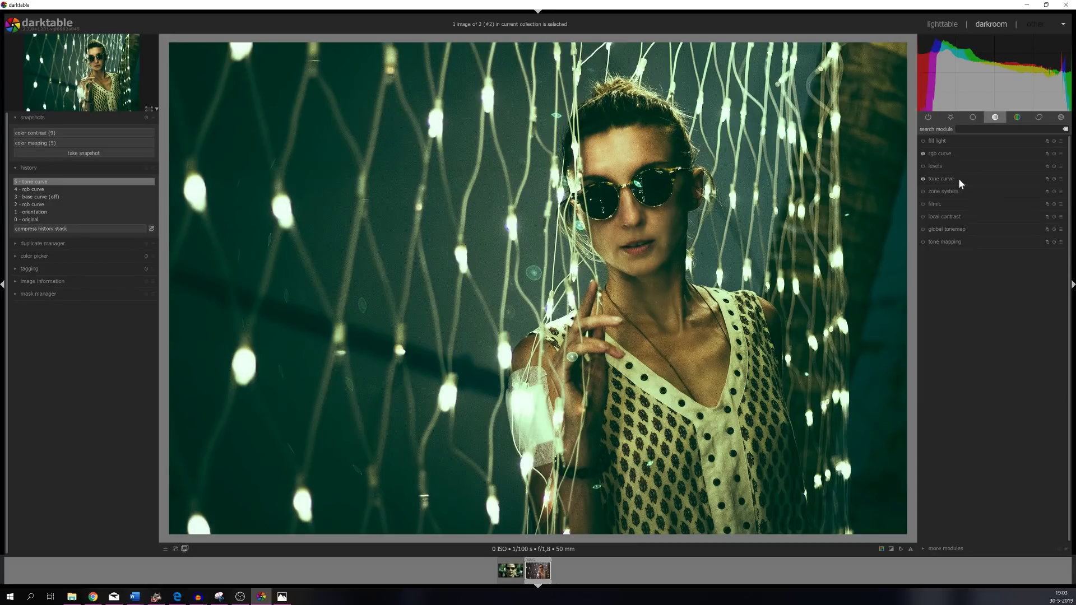
{"action": "left_click", "coordinate": [950, 118]}
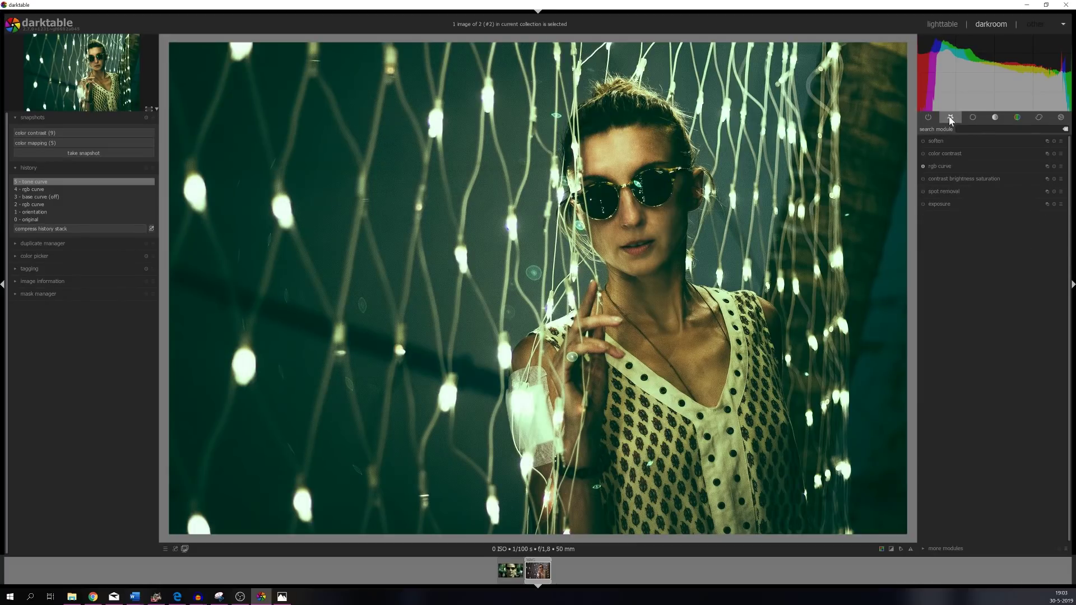
Step: Enable color zones in saturation mode and sample the face's skin tones
{"action": "left_click", "coordinate": [1017, 117]}
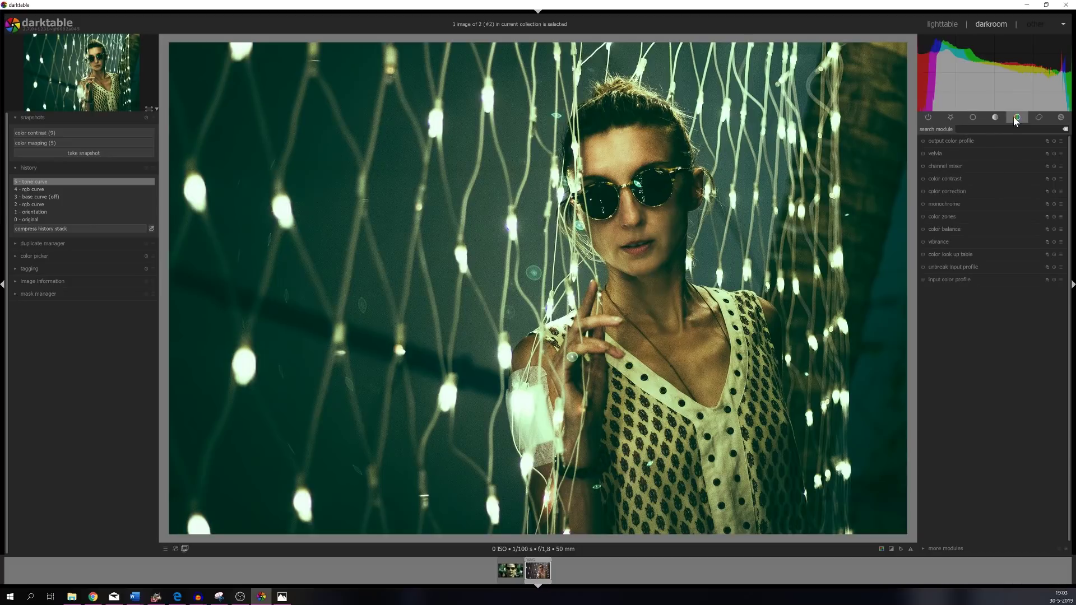
{"action": "left_click", "coordinate": [943, 216]}
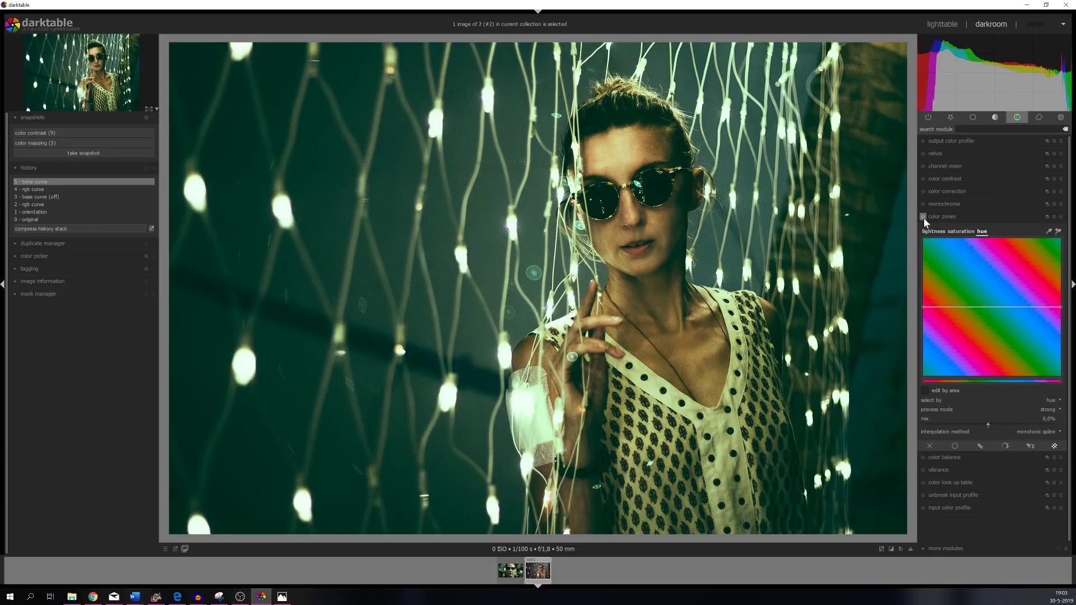
{"action": "left_click", "coordinate": [923, 217]}
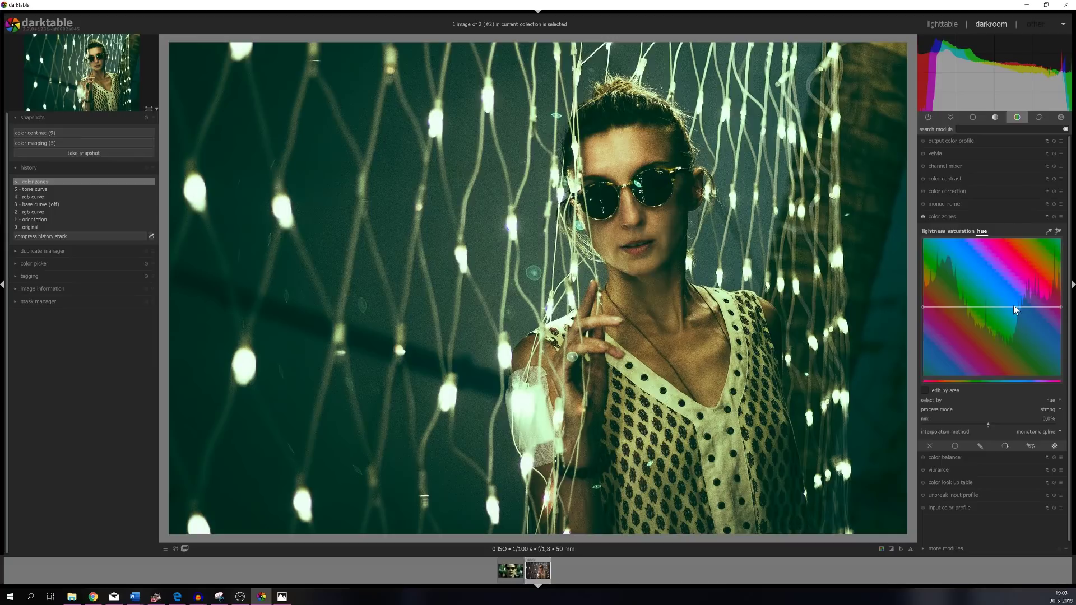
{"action": "left_click", "coordinate": [964, 231]}
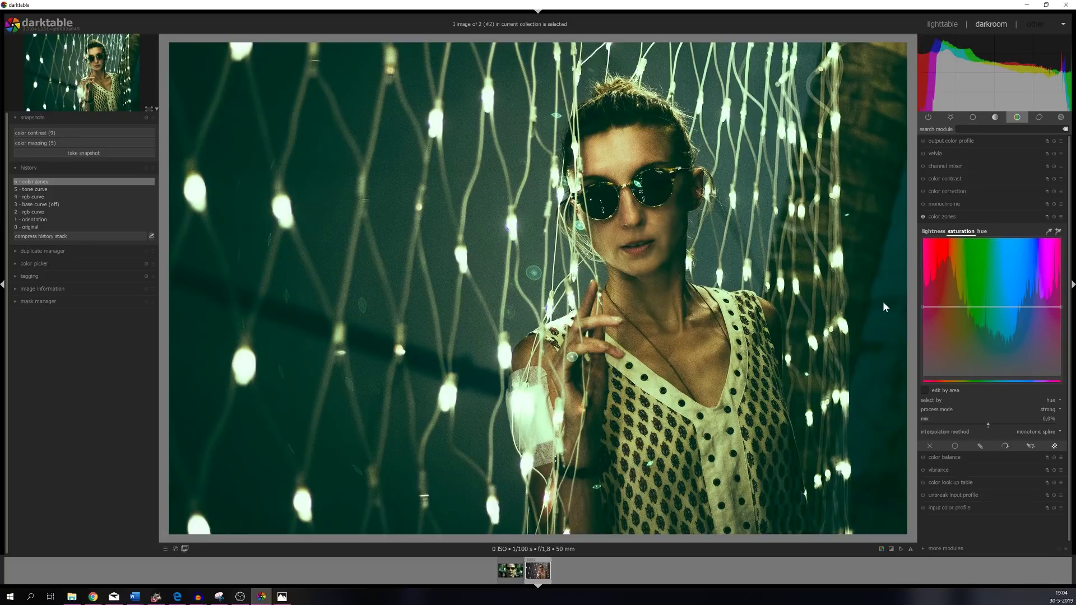
{"action": "left_click", "coordinate": [1048, 231]}
{"action": "left_click", "coordinate": [613, 227]}
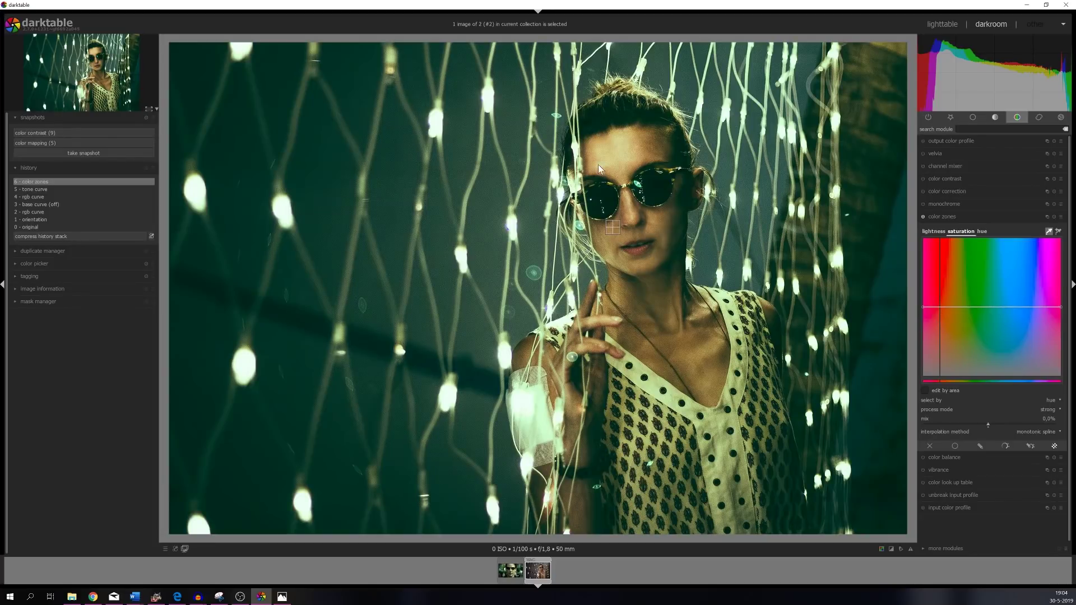
{"action": "left_click", "coordinate": [626, 143]}
{"action": "left_click", "coordinate": [671, 221]}
Step: Lower saturation of the warm skin hues and bend the hue curve greener
{"action": "left_click", "coordinate": [938, 308]}
{"action": "left_click_drag", "start_coordinate": [941, 327], "coordinate": [948, 308]}
{"action": "left_click", "coordinate": [980, 231]}
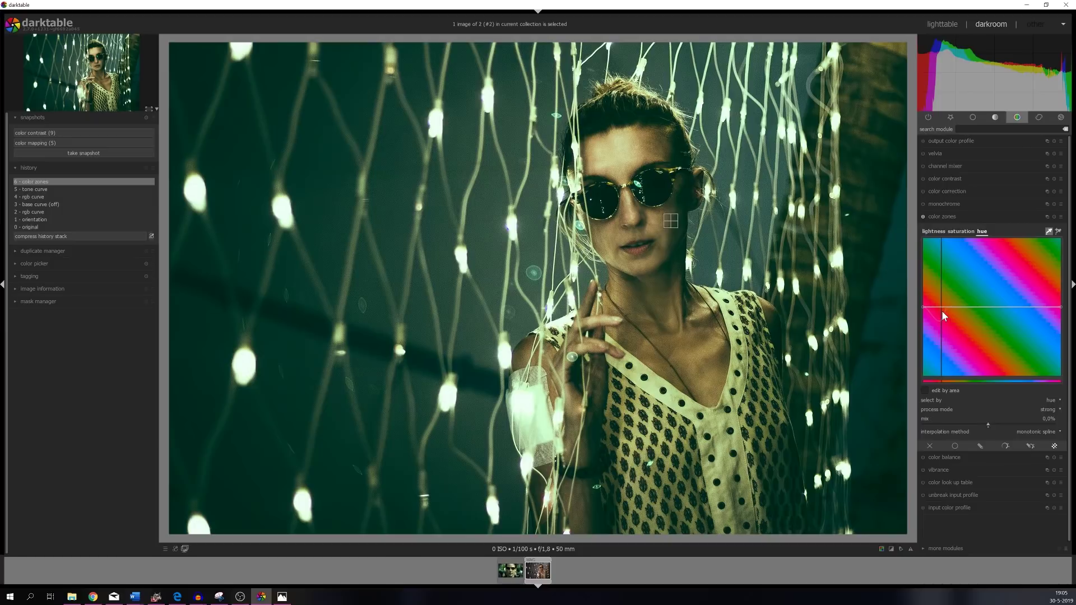
{"action": "left_click_drag", "start_coordinate": [942, 312], "coordinate": [949, 306]}
{"action": "left_click", "coordinate": [951, 119]}
Step: Enable exposure at 0.40 EV and compare against the color mapping snapshot
{"action": "left_click", "coordinate": [951, 119]}
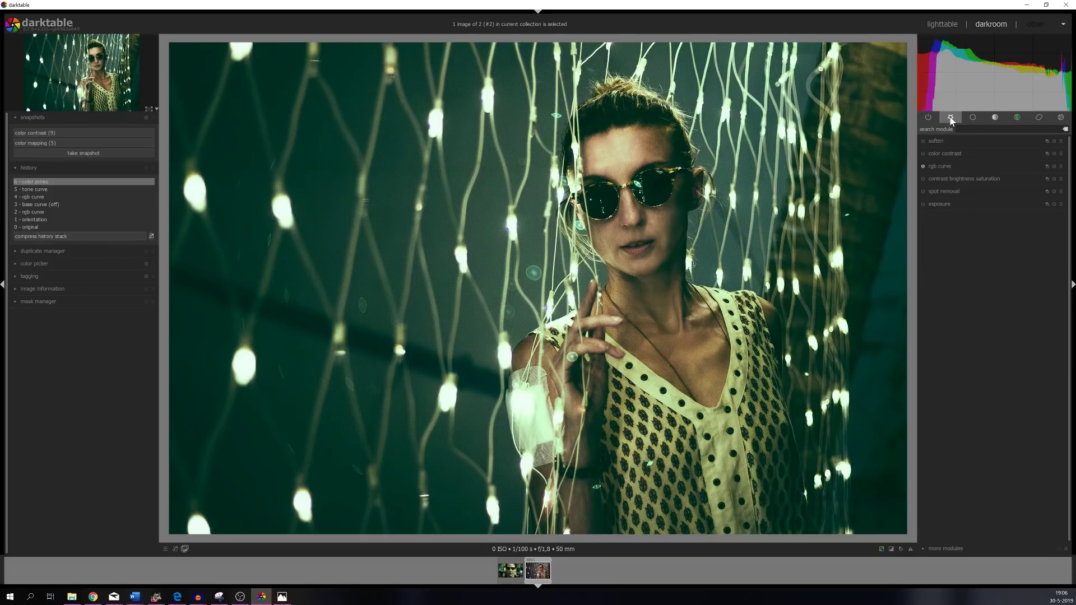
{"action": "left_click", "coordinate": [954, 207]}
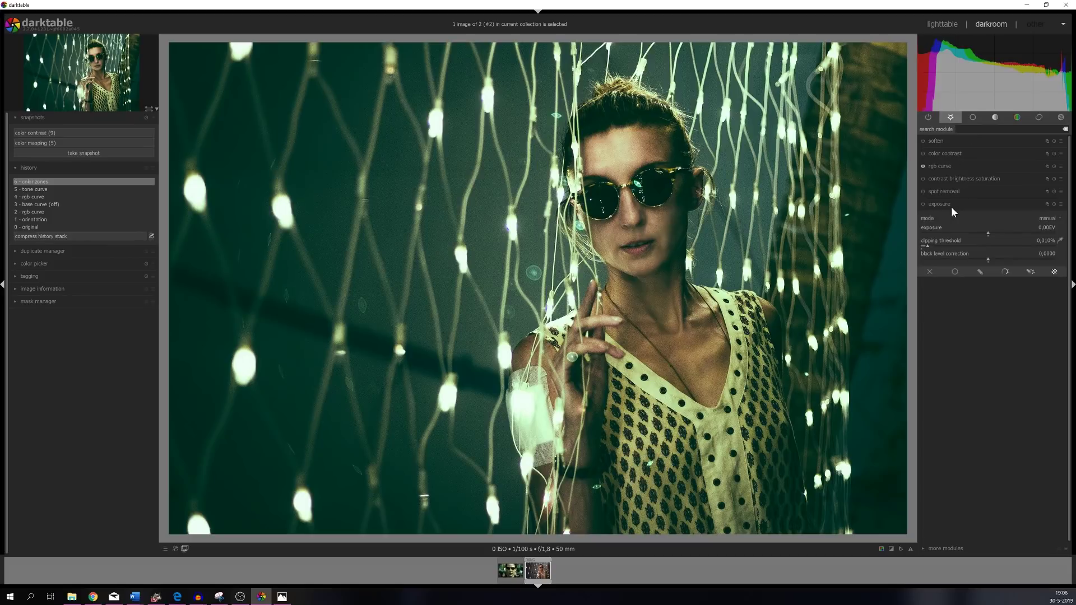
{"action": "left_click", "coordinate": [923, 205]}
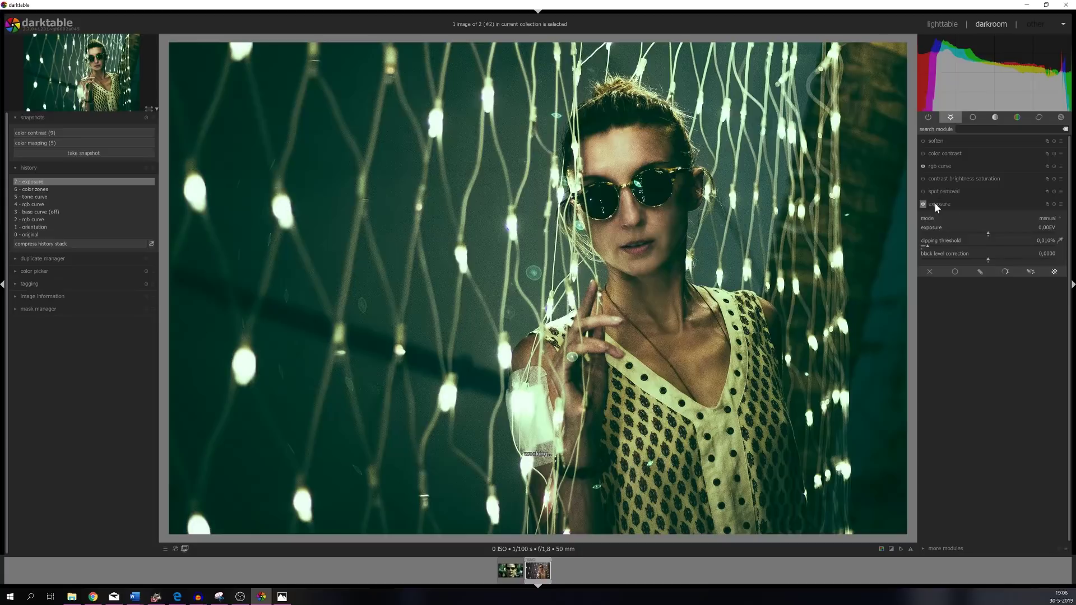
{"action": "right_click", "coordinate": [1043, 227]}
{"action": "type", "text": "0.4"}
{"action": "key", "text": "Return"}
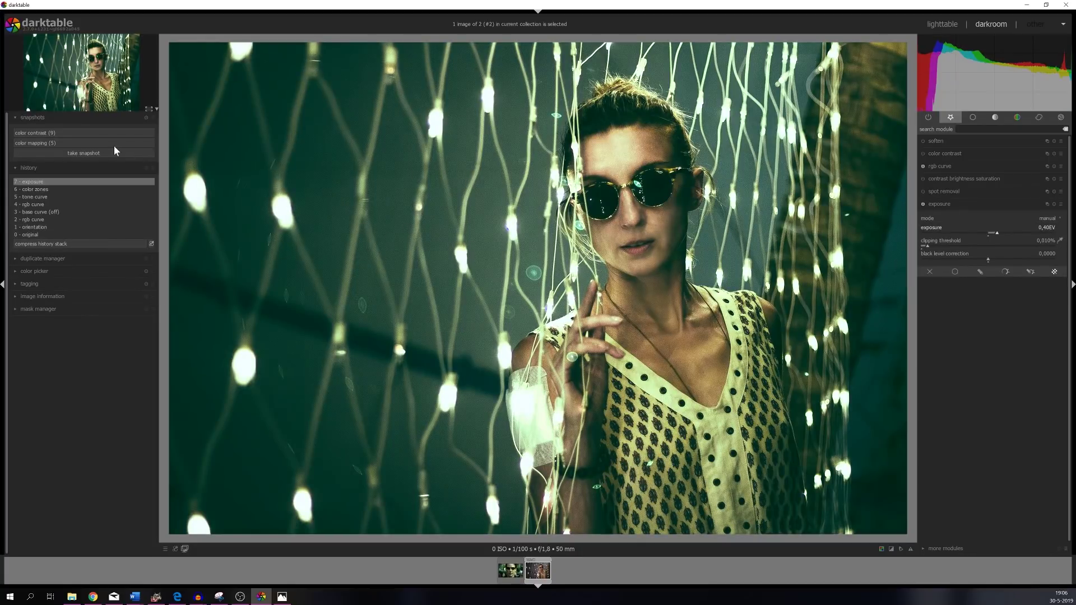
{"action": "left_click", "coordinate": [49, 141]}
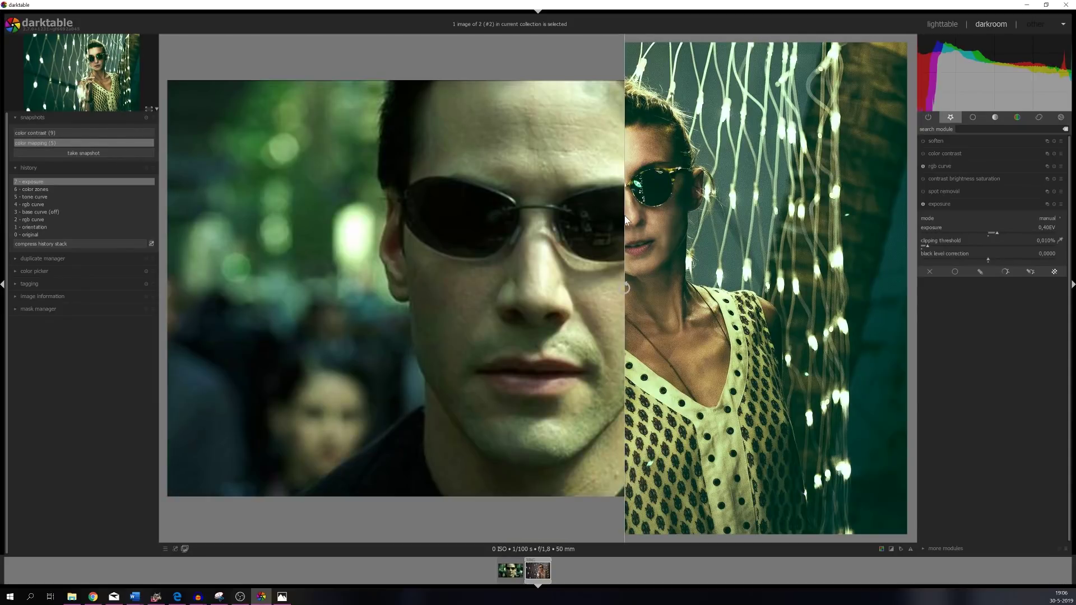
Step: Slide the split divider to compare against the Matrix still, then close the snapshot view
{"action": "left_click_drag", "start_coordinate": [536, 219], "coordinate": [673, 205]}
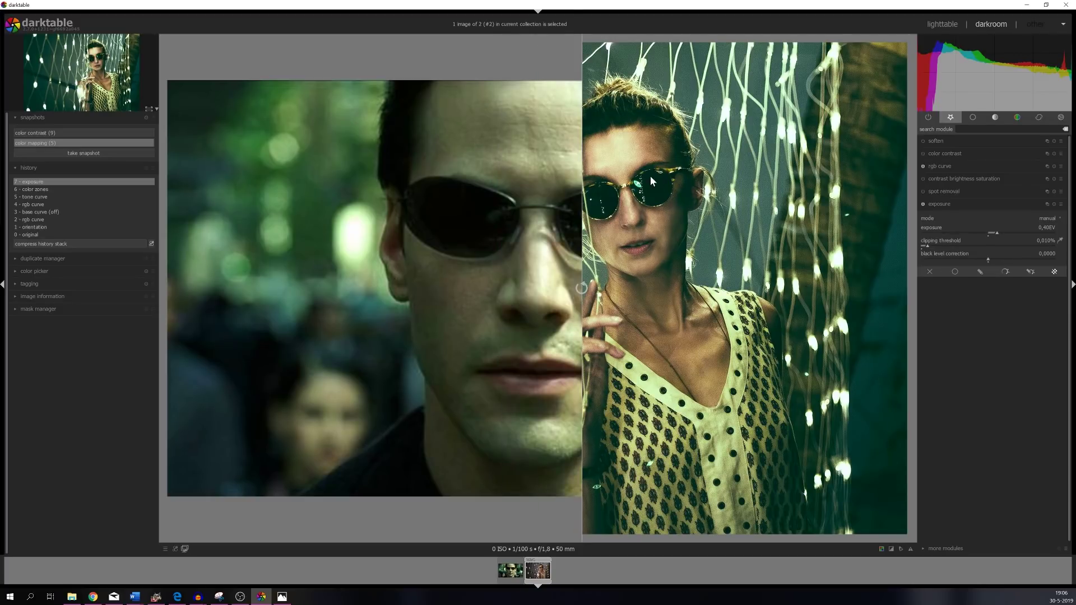
{"action": "left_click_drag", "start_coordinate": [581, 255], "coordinate": [570, 254]}
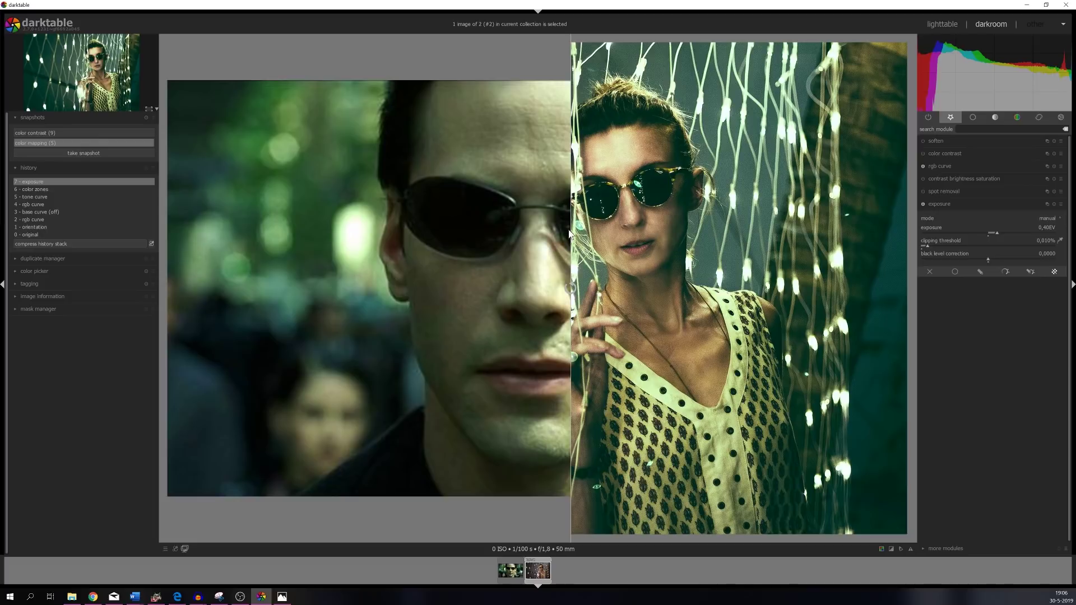
{"action": "left_click_drag", "start_coordinate": [394, 227], "coordinate": [530, 246]}
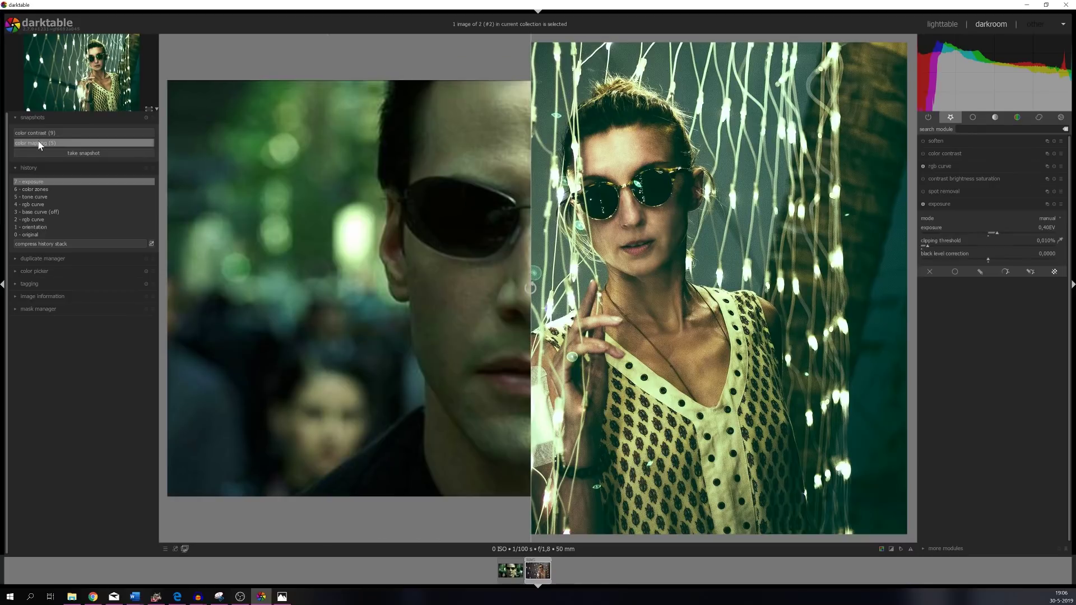
{"action": "left_click", "coordinate": [37, 182]}
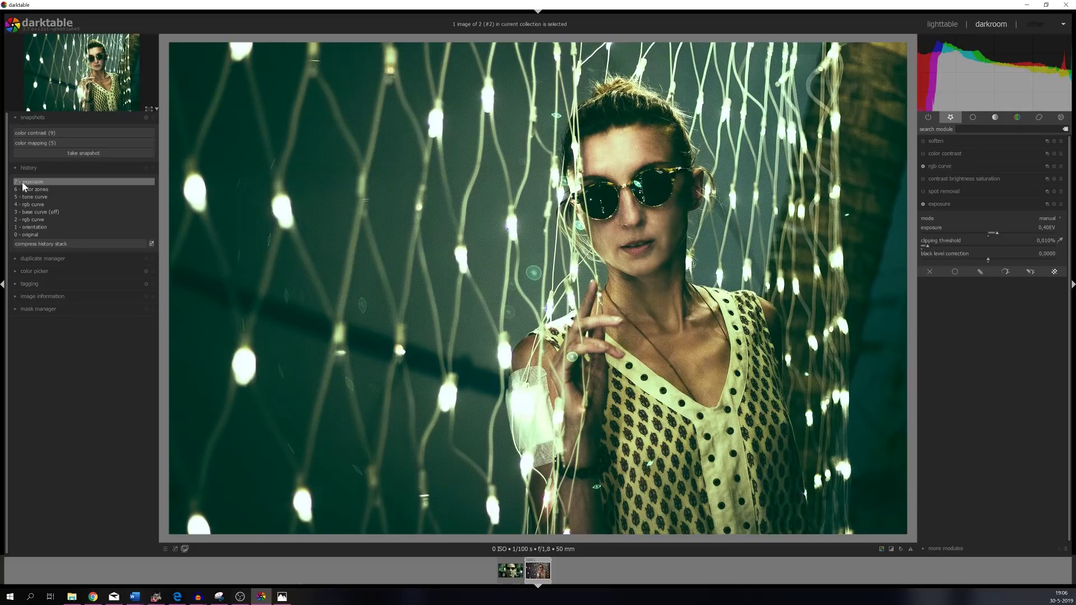
{"action": "left_click", "coordinate": [32, 226]}
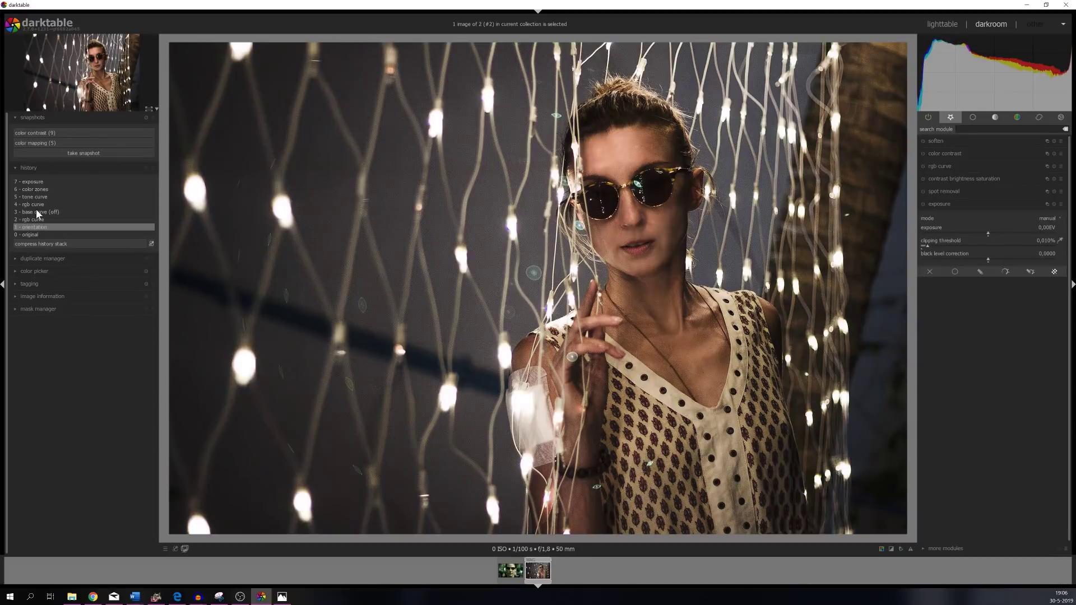
{"action": "left_click", "coordinate": [36, 181]}
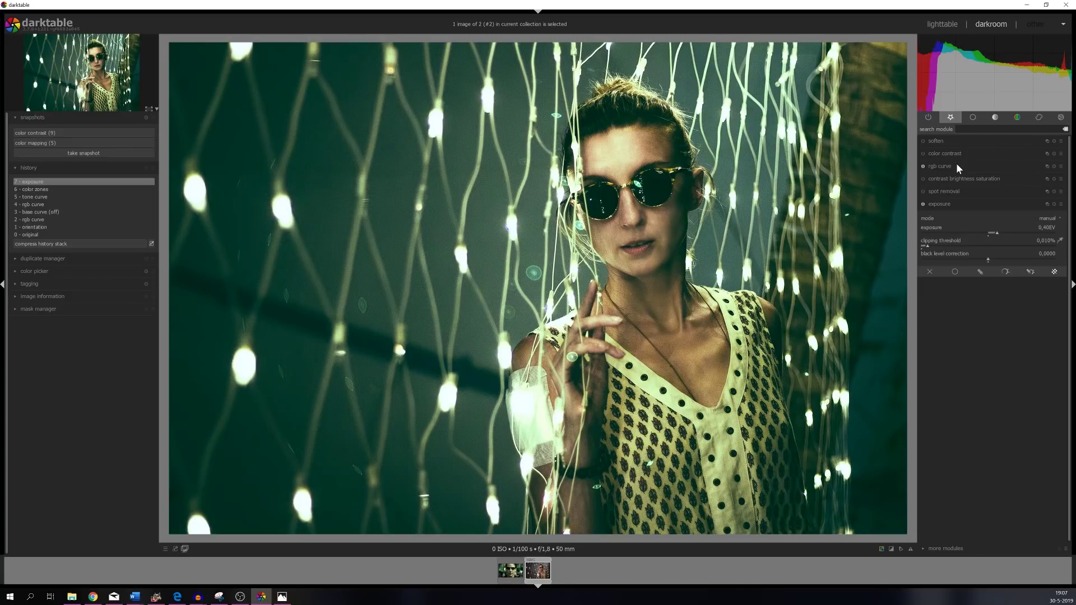
{"action": "left_click", "coordinate": [947, 166]}
Step: Lift the rgb curve's green channel midtones, then check the result against the color mapping snapshot
{"action": "left_click", "coordinate": [940, 191]}
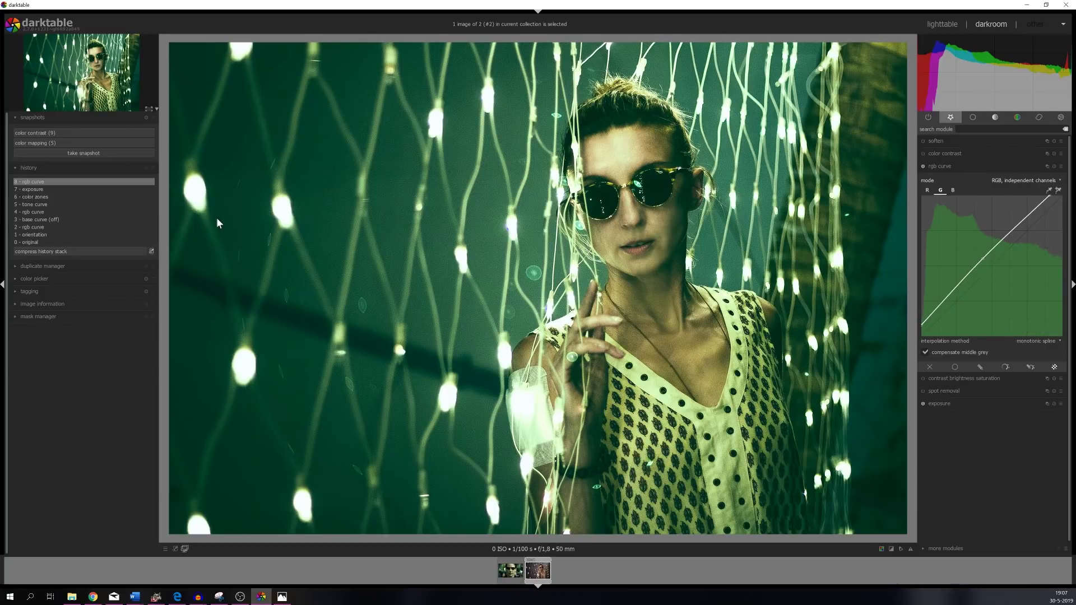
{"action": "left_click", "coordinate": [49, 143]}
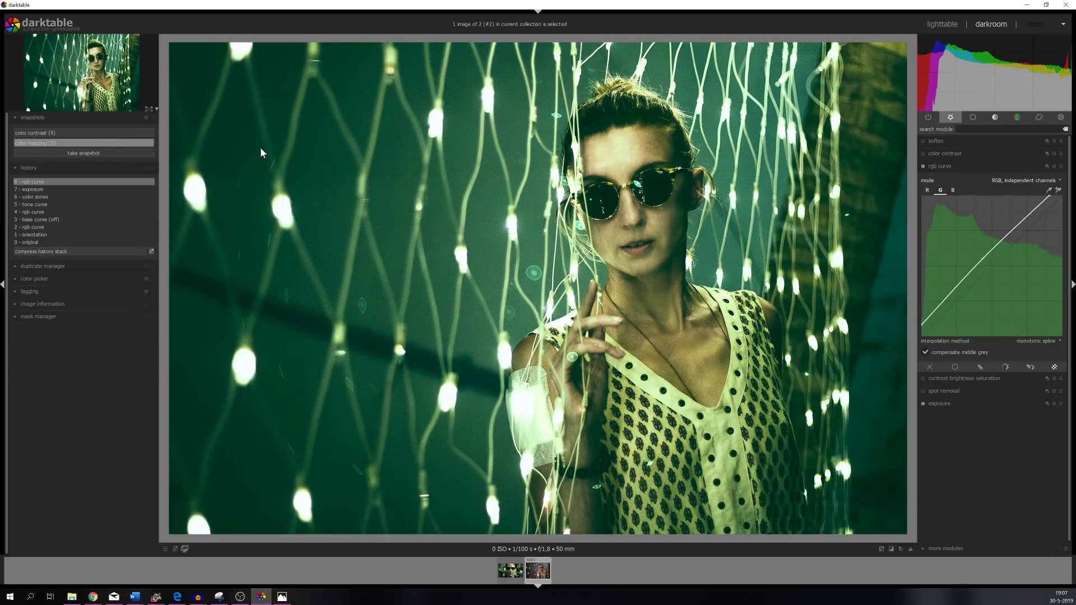
{"action": "left_click_drag", "start_coordinate": [479, 164], "coordinate": [524, 168]}
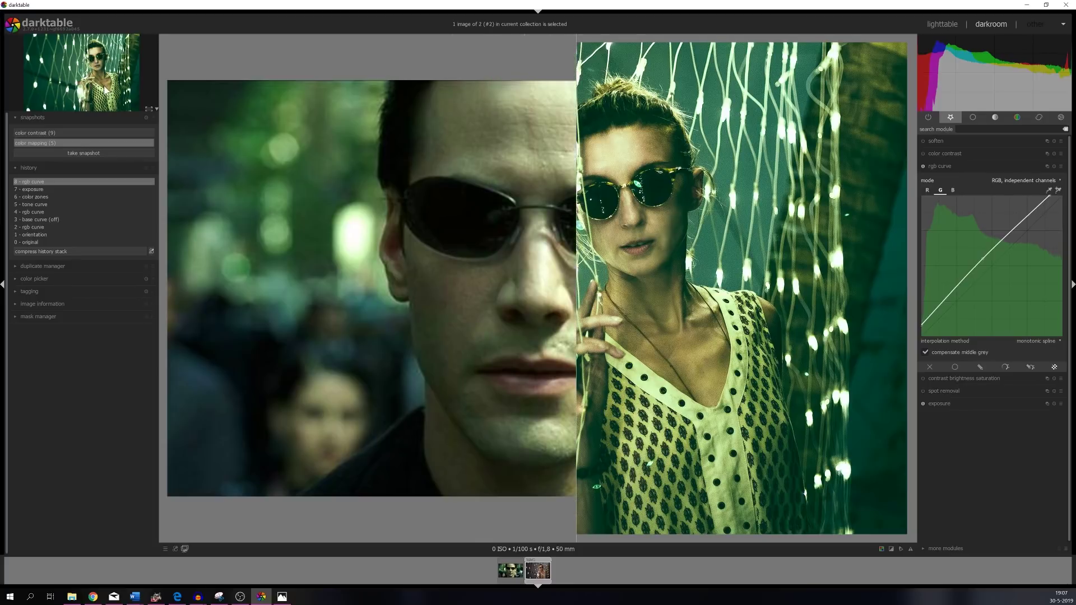
{"action": "left_click", "coordinate": [40, 145]}
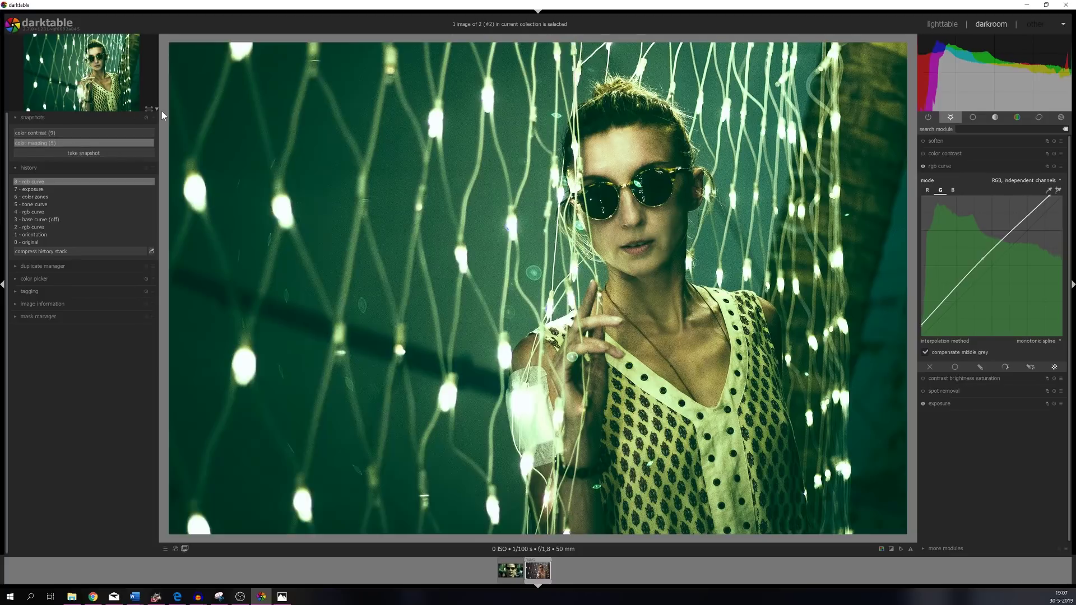